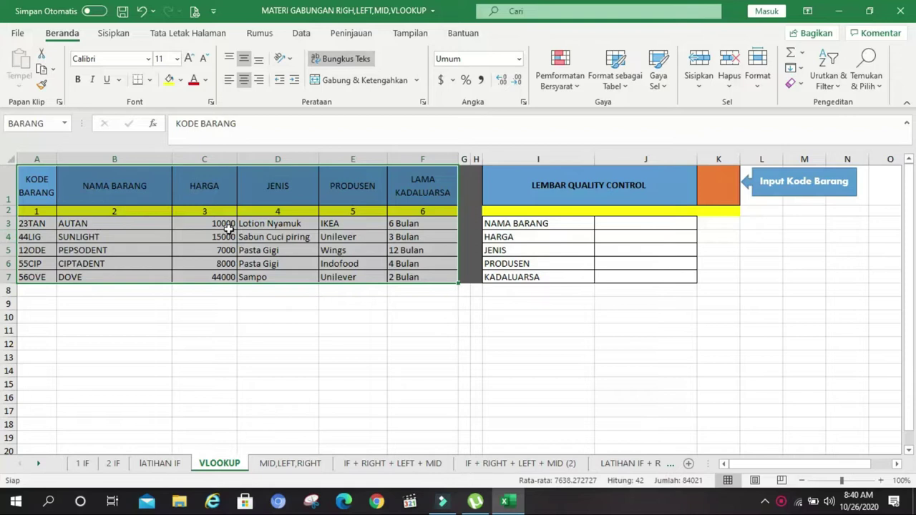
Examine the product table's headings and its data rows A3:F7, starting from the KODE BARANG column.
{"action": "left_click", "coordinate": [48, 179]}
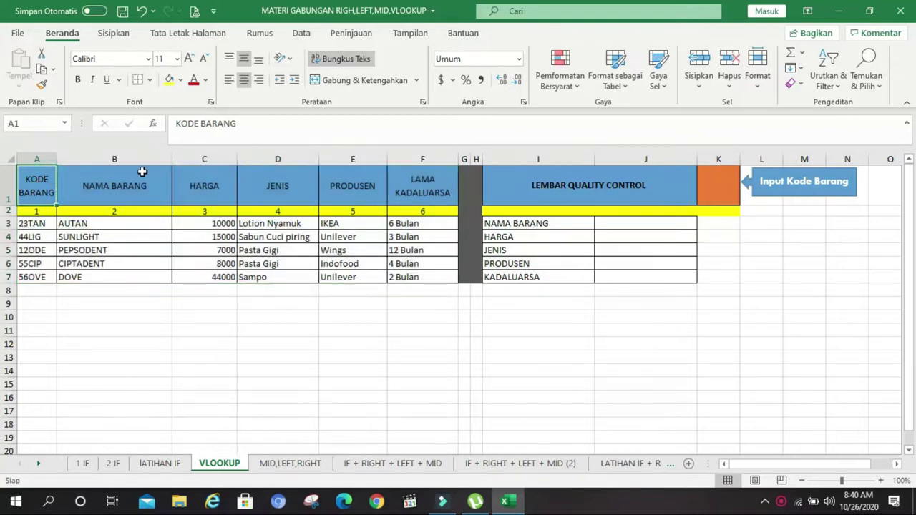
{"action": "left_click", "coordinate": [103, 189]}
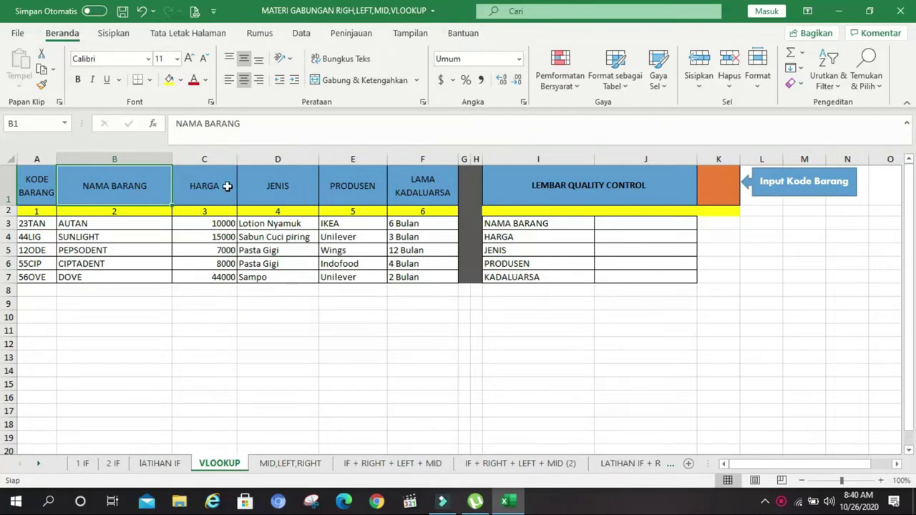
{"action": "left_click", "coordinate": [227, 188]}
{"action": "left_click", "coordinate": [125, 186]}
{"action": "left_click", "coordinate": [45, 189]}
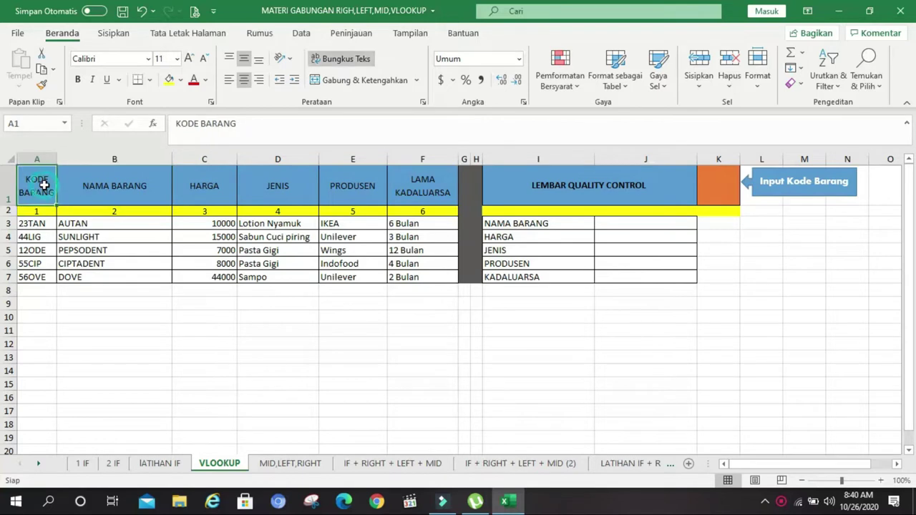
{"action": "left_click_drag", "start_coordinate": [43, 226], "coordinate": [412, 275]}
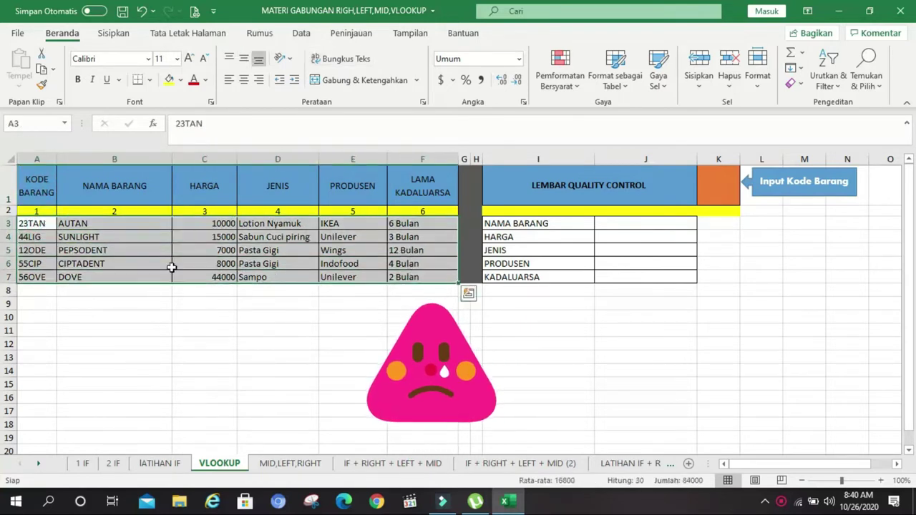
{"action": "left_click_drag", "start_coordinate": [39, 222], "coordinate": [411, 277]}
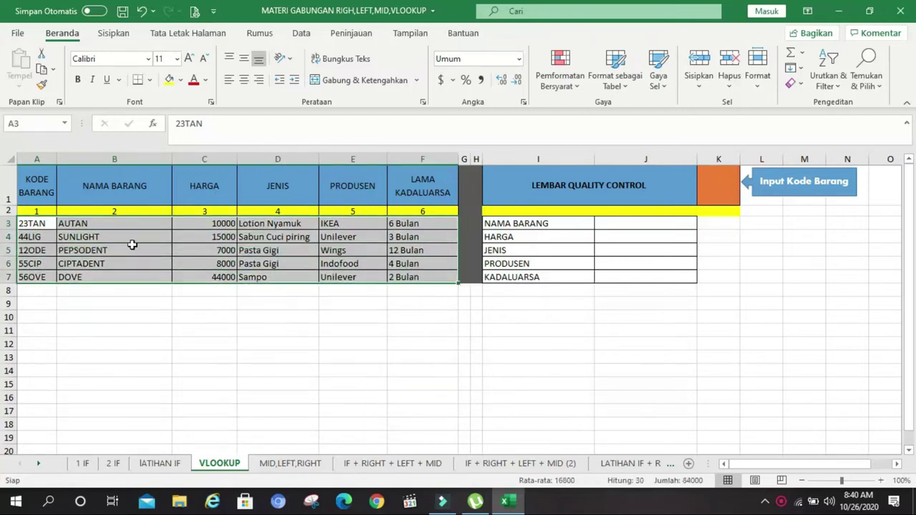
{"action": "left_click", "coordinate": [32, 223]}
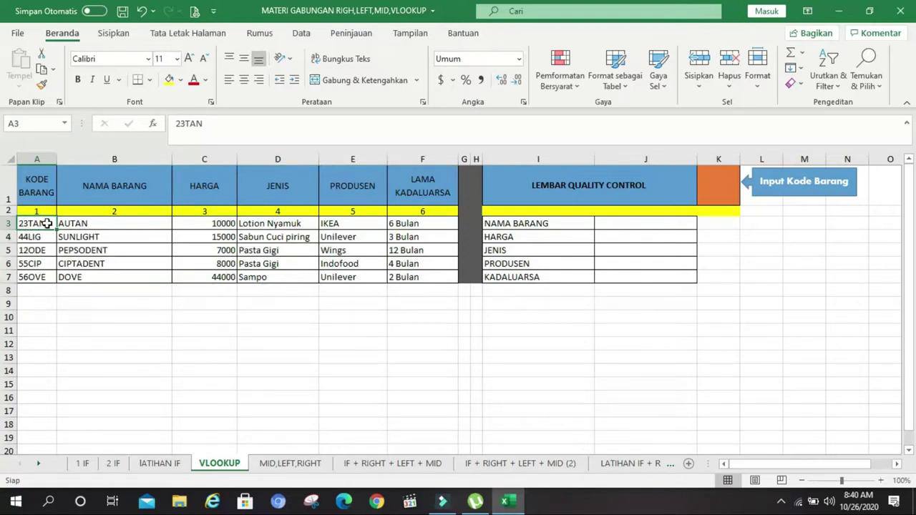
{"action": "left_click", "coordinate": [43, 237]}
{"action": "left_click", "coordinate": [47, 225]}
Review the NAMA BARANG, HARGA, PRODUSEN and LAMA KADALUARSA entries of the product table.
{"action": "left_click_drag", "start_coordinate": [113, 224], "coordinate": [114, 278]}
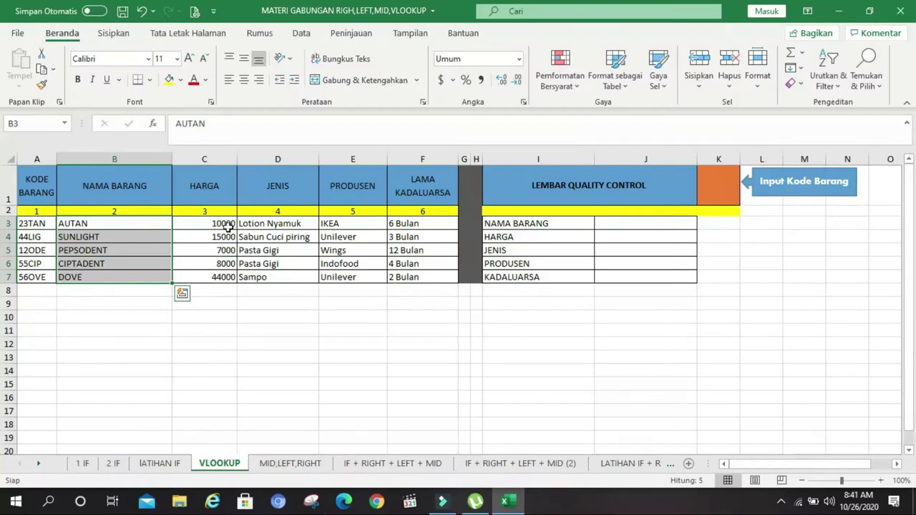
{"action": "left_click", "coordinate": [228, 223]}
{"action": "left_click_drag", "start_coordinate": [209, 223], "coordinate": [202, 277]}
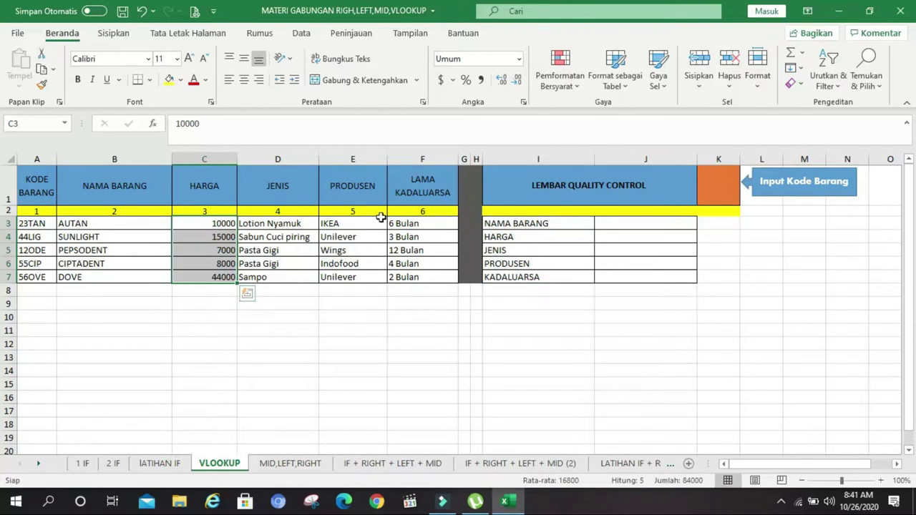
{"action": "left_click", "coordinate": [360, 223]}
{"action": "left_click", "coordinate": [354, 238]}
{"action": "left_click", "coordinate": [355, 251]}
{"action": "left_click", "coordinate": [354, 264]}
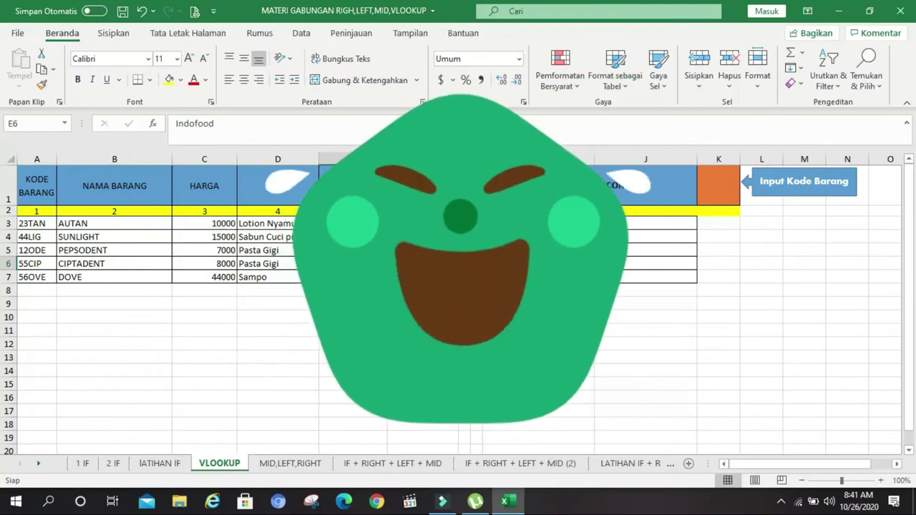
{"action": "left_click", "coordinate": [419, 237]}
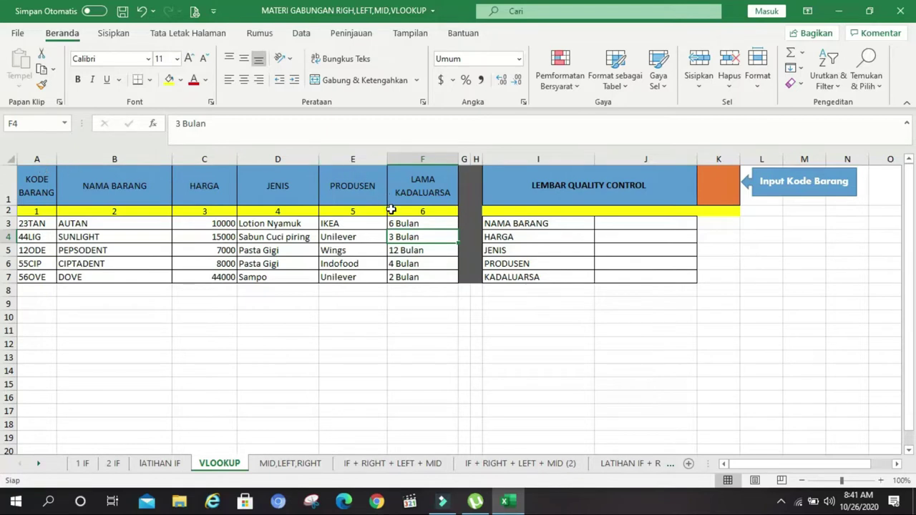
Examine the column index numbers in row 2 and match them to the KODE BARANG and NAMA BARANG columns.
{"action": "left_click", "coordinate": [12, 210]}
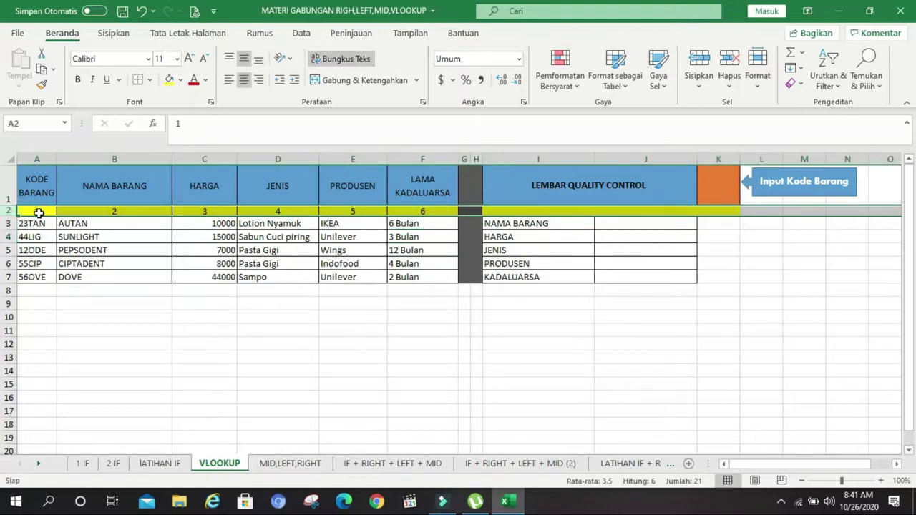
{"action": "left_click", "coordinate": [39, 213]}
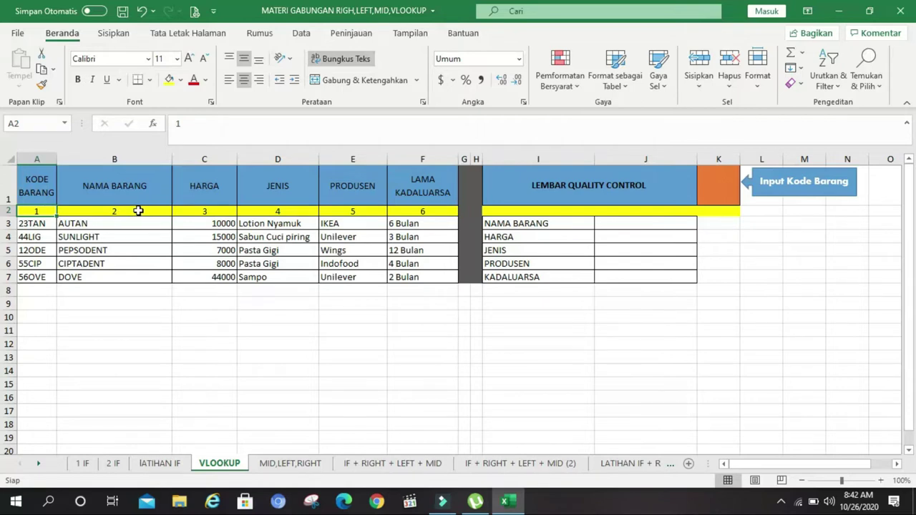
{"action": "left_click", "coordinate": [43, 152]}
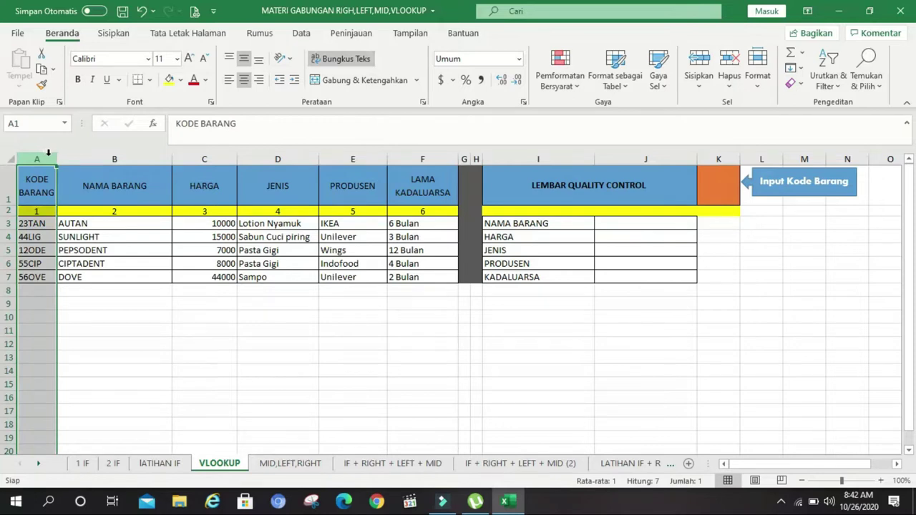
{"action": "left_click", "coordinate": [115, 154]}
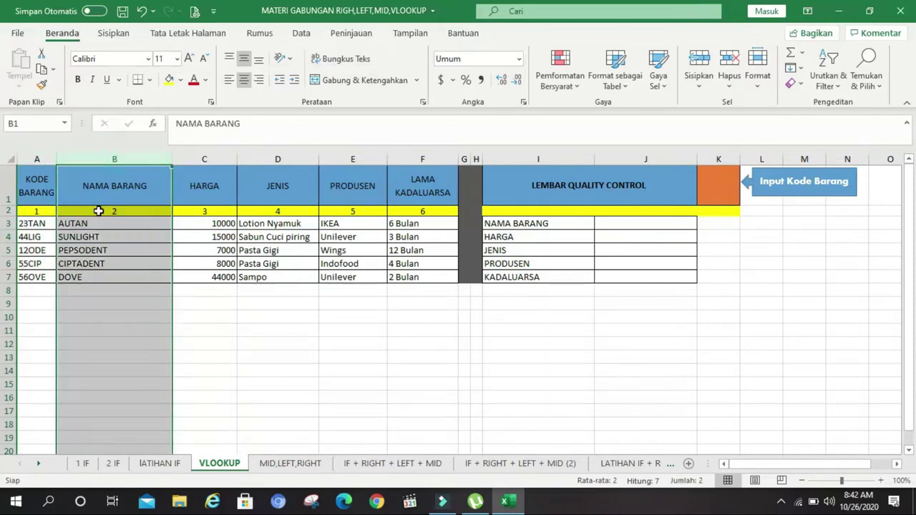
{"action": "left_click", "coordinate": [36, 159]}
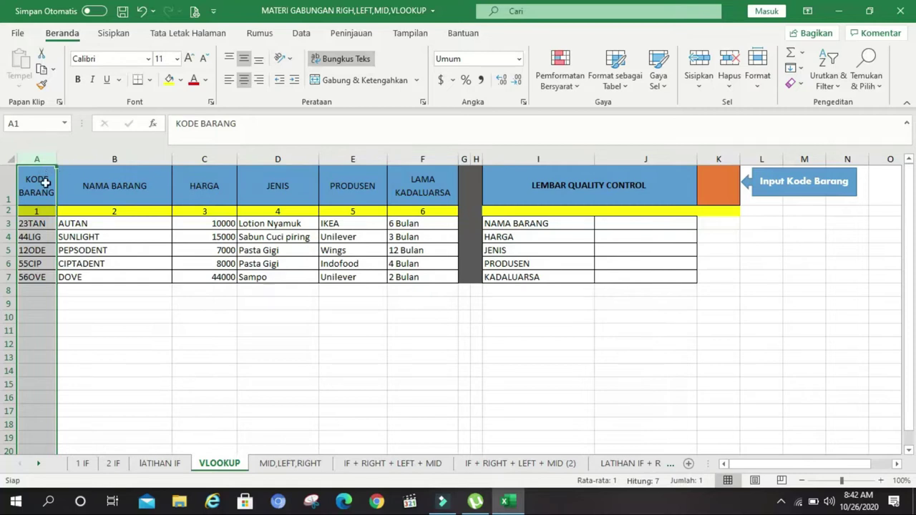
{"action": "left_click", "coordinate": [32, 156]}
{"action": "left_click", "coordinate": [32, 184]}
{"action": "left_click", "coordinate": [114, 187]}
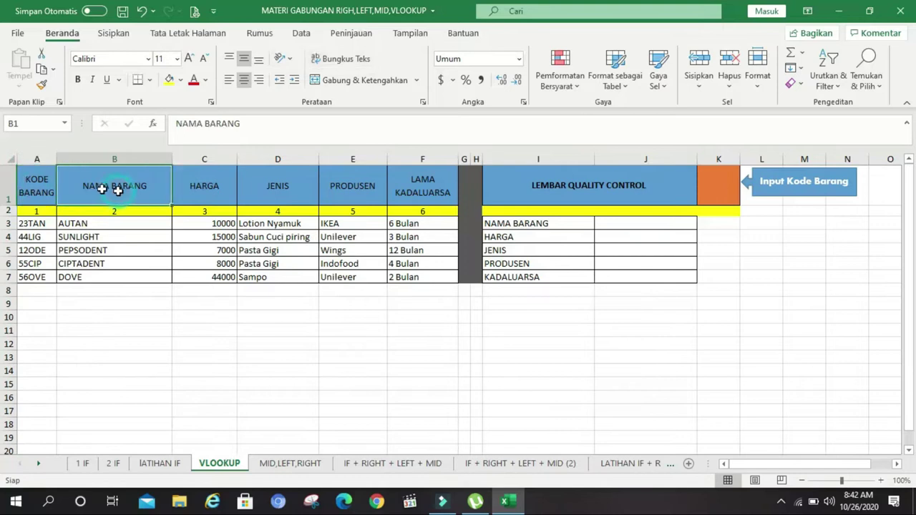
{"action": "left_click", "coordinate": [39, 180]}
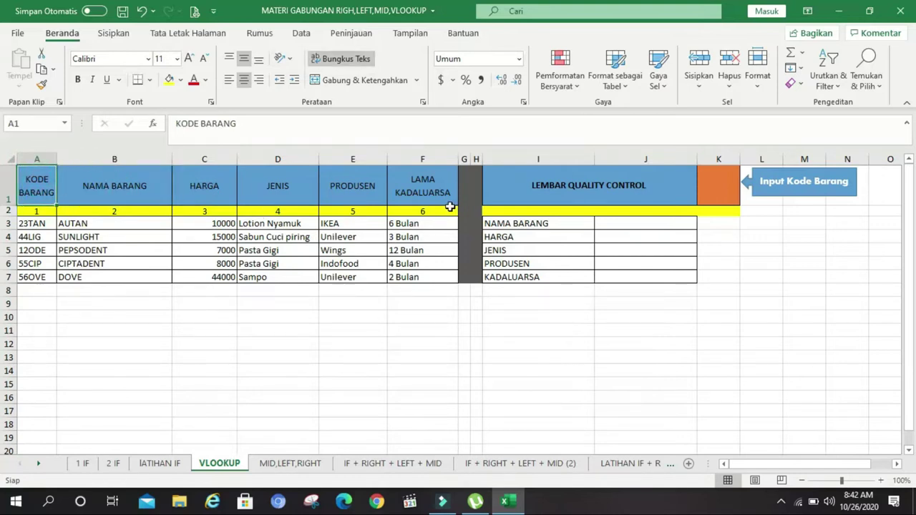
Examine the LEMBAR QUALITY CONTROL form, including its result cells J3 to J7 and the orange code cell K1.
{"action": "left_click", "coordinate": [635, 182]}
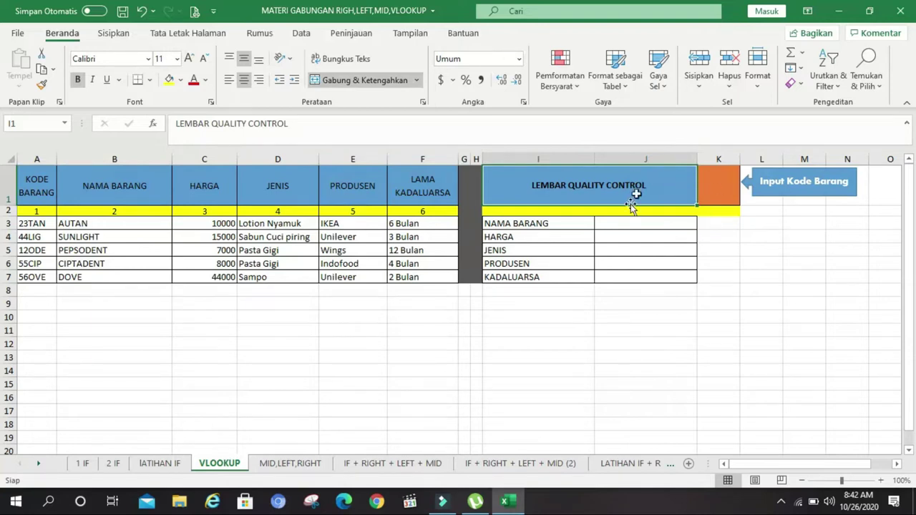
{"action": "left_click_drag", "start_coordinate": [660, 188], "coordinate": [715, 280]}
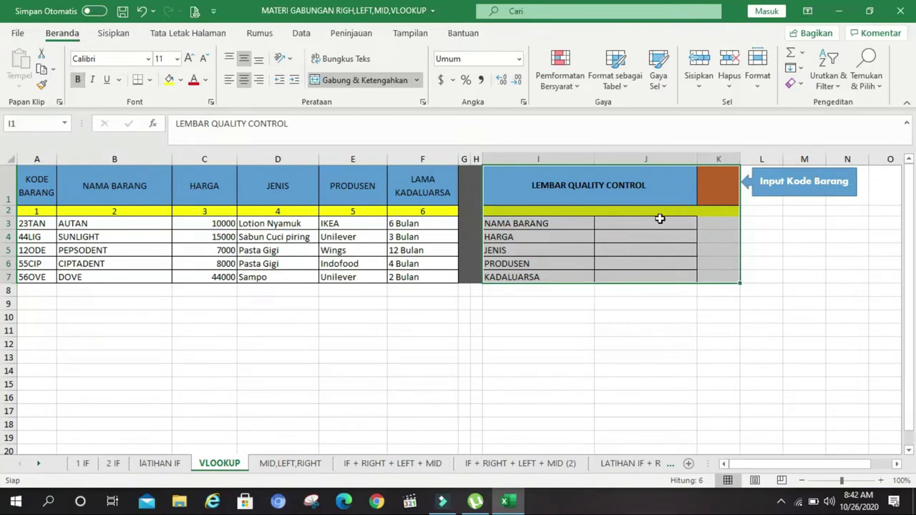
{"action": "left_click", "coordinate": [653, 223]}
{"action": "left_click", "coordinate": [646, 237]}
{"action": "left_click", "coordinate": [642, 252]}
{"action": "left_click", "coordinate": [642, 265]}
{"action": "left_click", "coordinate": [644, 278]}
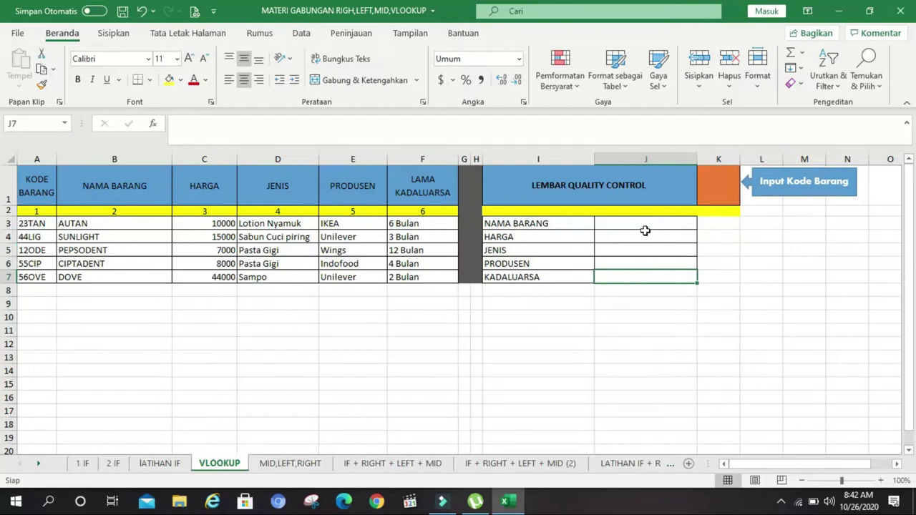
{"action": "left_click", "coordinate": [713, 188]}
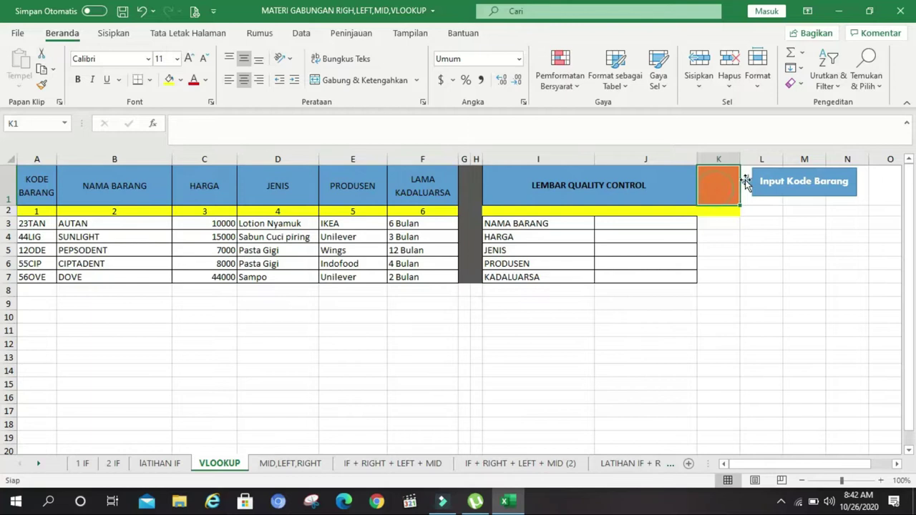
Inspect the Input Kode Barang callout and look up its left arrow callout shape among the block arrows.
{"action": "left_click", "coordinate": [796, 180]}
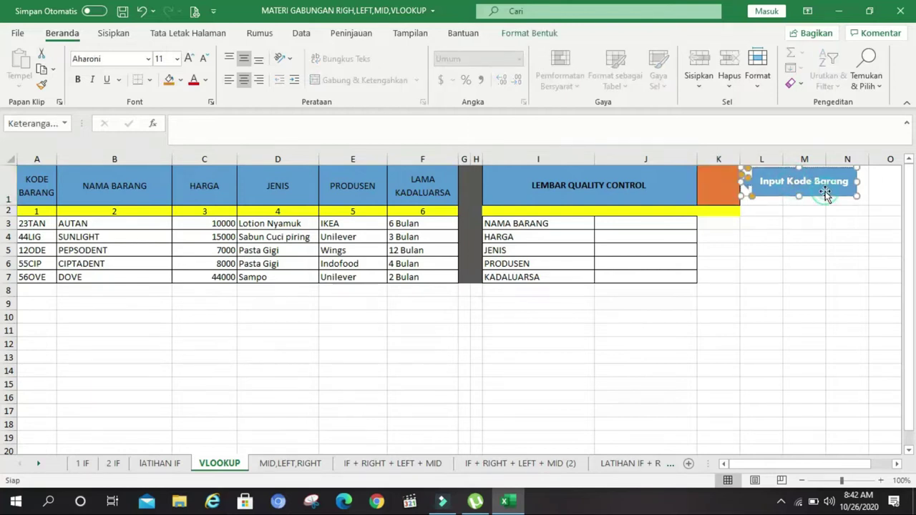
{"action": "left_click", "coordinate": [118, 36]}
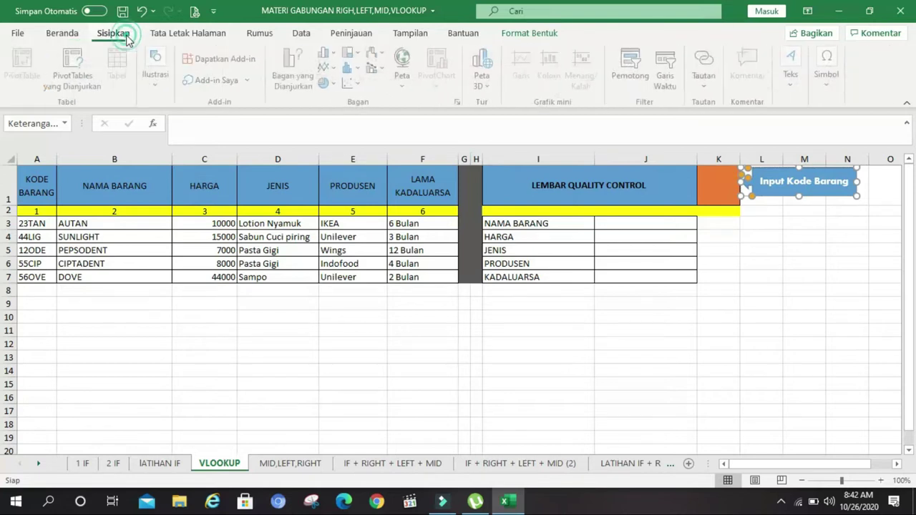
{"action": "left_click", "coordinate": [170, 73]}
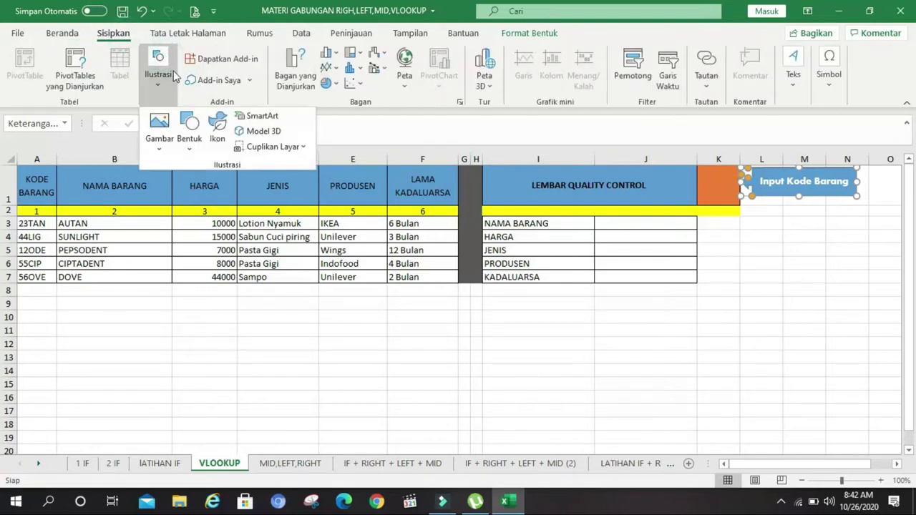
{"action": "left_click", "coordinate": [190, 126]}
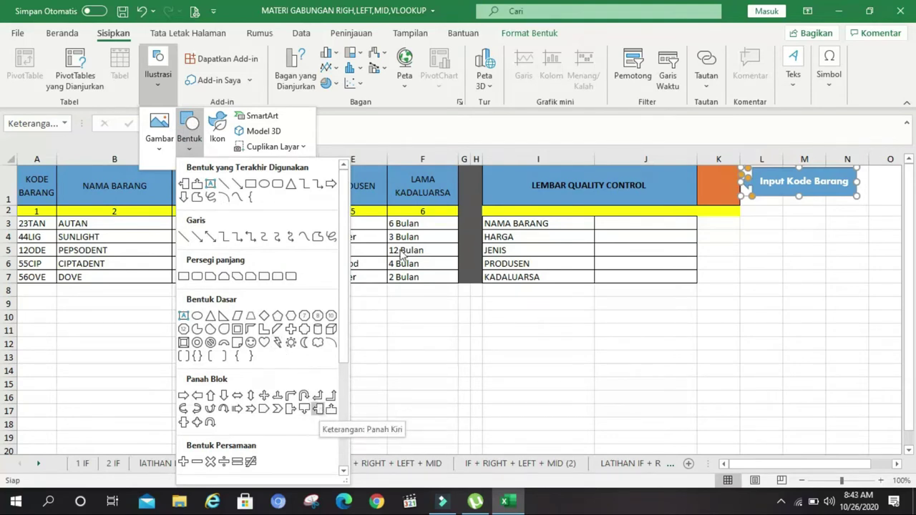
{"action": "left_click", "coordinate": [819, 181]}
{"action": "left_click", "coordinate": [833, 227]}
{"action": "left_click", "coordinate": [819, 189]}
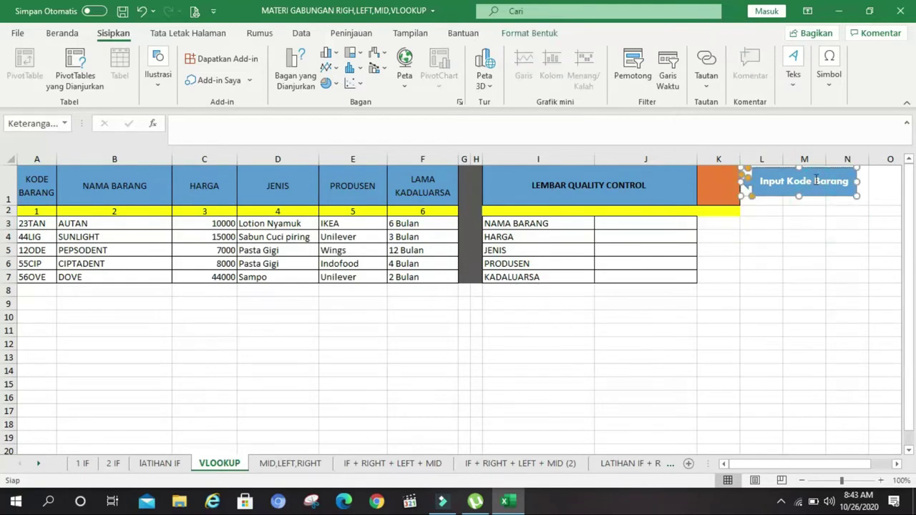
{"action": "left_click", "coordinate": [790, 224]}
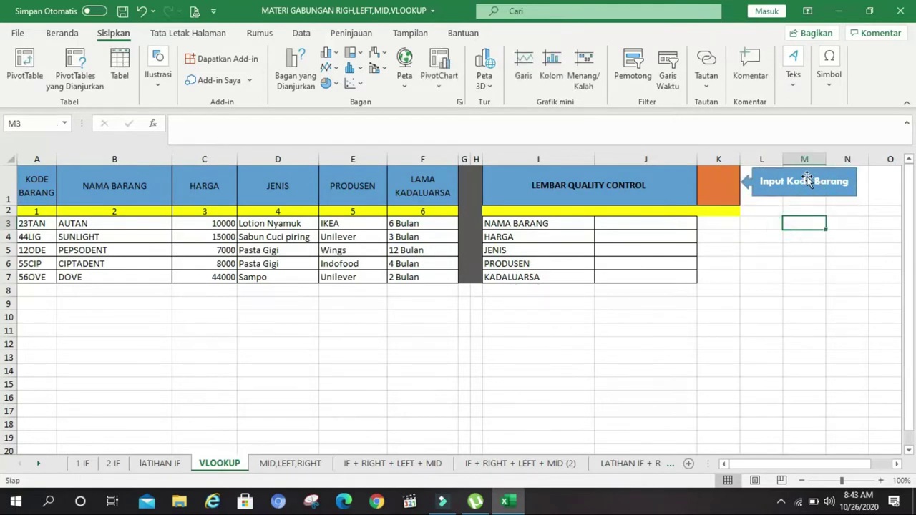
Enter the product code 23TAN in the orange input cell K1 of the quality control form.
{"action": "left_click", "coordinate": [713, 186]}
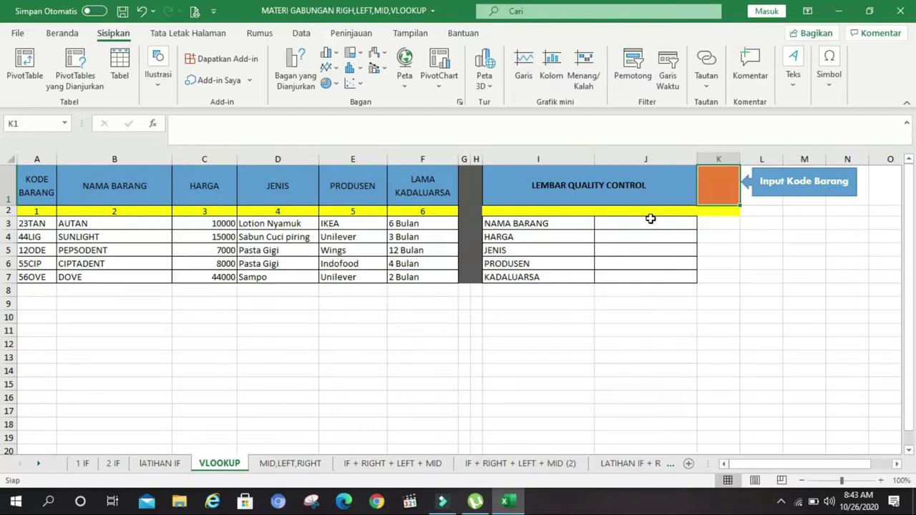
{"action": "left_click_drag", "start_coordinate": [650, 218], "coordinate": [656, 280]}
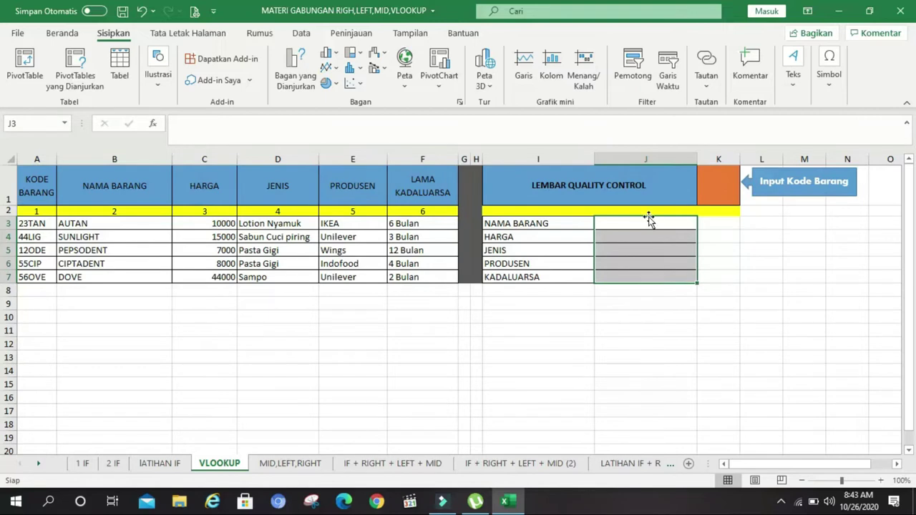
{"action": "left_click", "coordinate": [726, 190]}
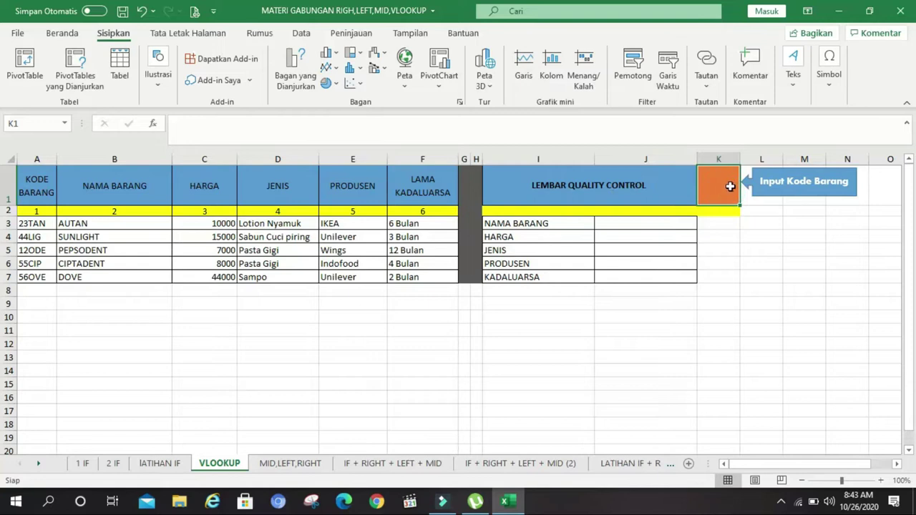
{"action": "type", "text": "2"}
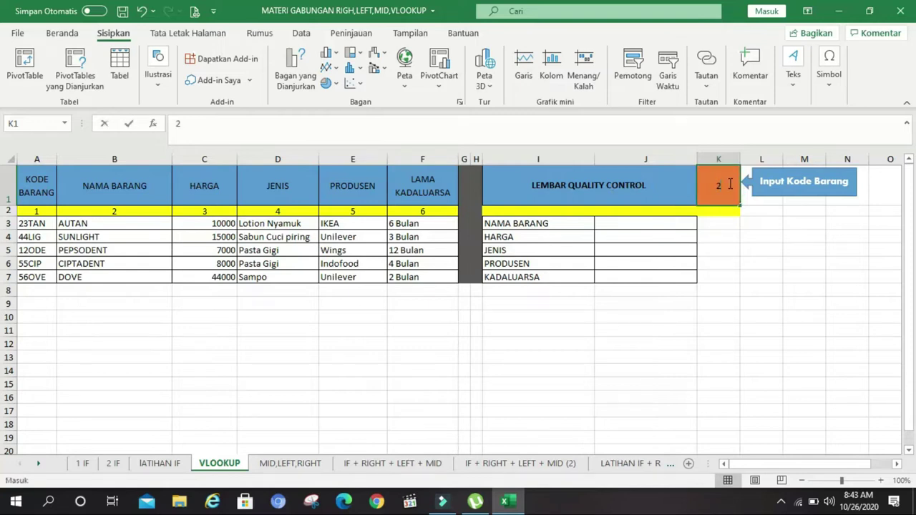
{"action": "type", "text": "3tan"}
{"action": "key", "text": "BackSpace"}
{"action": "key", "text": "BackSpace"}
{"action": "key", "text": "BackSpace"}
{"action": "type", "text": "TAN"}
{"action": "key", "text": "Return"}
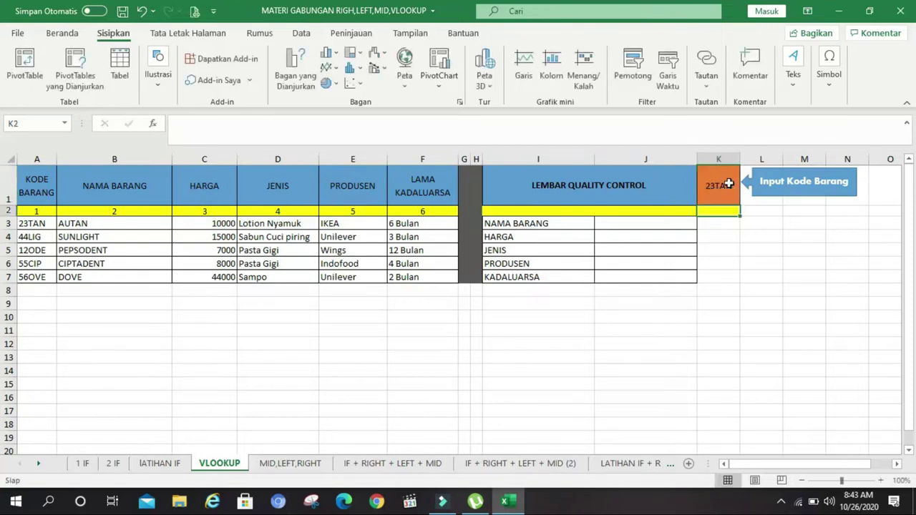
Review the form's result cells J3:J7 together with the product code cell K1 and the whole form range.
{"action": "left_click_drag", "start_coordinate": [643, 222], "coordinate": [650, 276]}
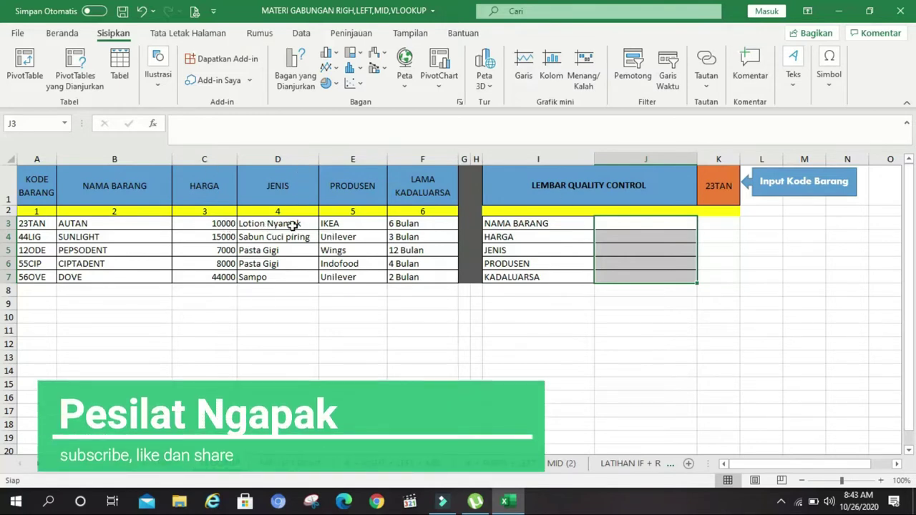
{"action": "left_click", "coordinate": [660, 250]}
{"action": "left_click", "coordinate": [658, 264]}
{"action": "left_click", "coordinate": [668, 276]}
{"action": "left_click", "coordinate": [717, 186]}
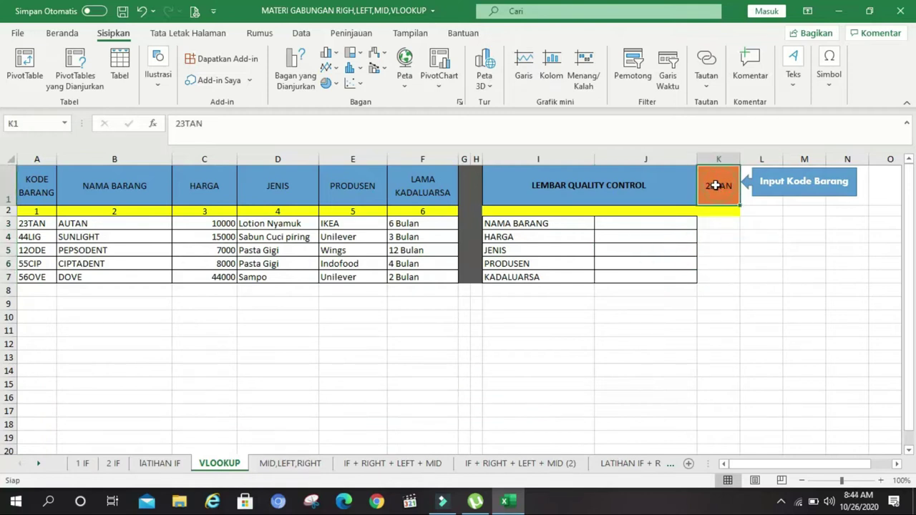
{"action": "left_click_drag", "start_coordinate": [542, 185], "coordinate": [721, 280]}
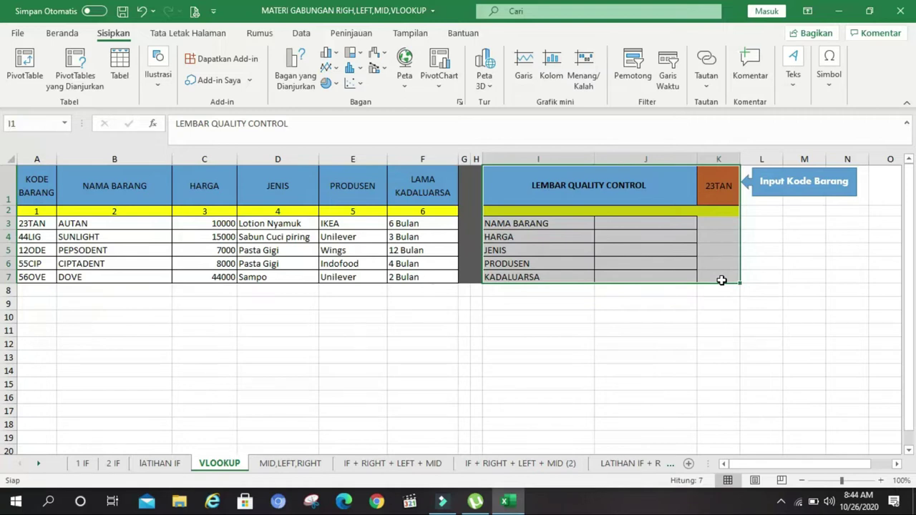
Examine the empty result cells J3 to J5 of the quality control form alongside the product table.
{"action": "left_click", "coordinate": [637, 249]}
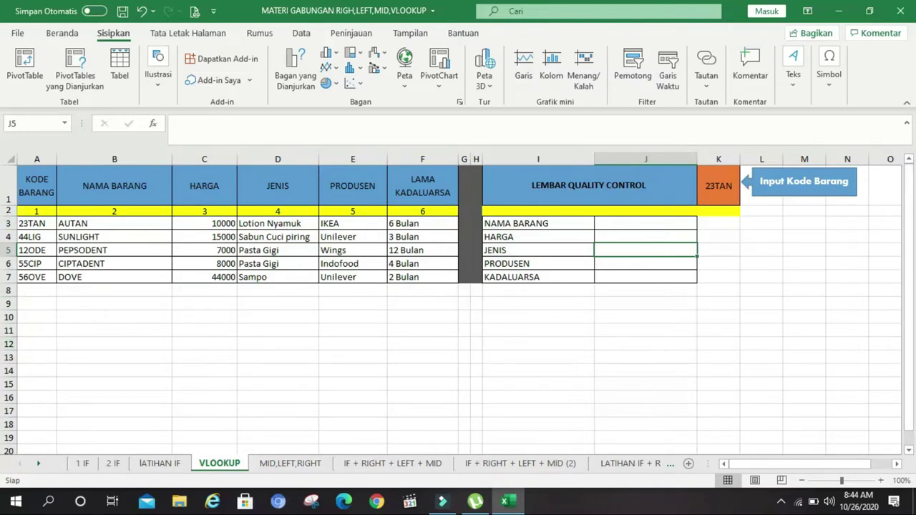
{"action": "scroll", "coordinate": [11, 424], "scroll_direction": "down", "scroll_amount": 3}
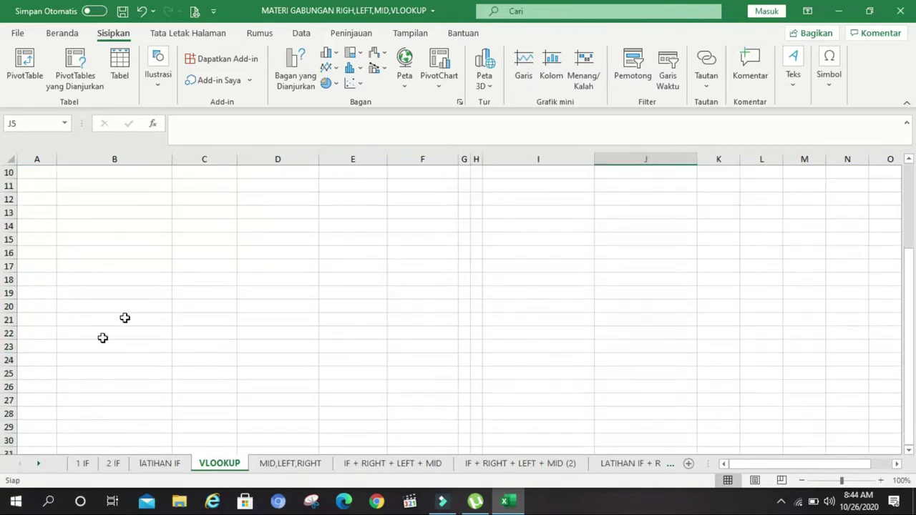
{"action": "scroll", "coordinate": [125, 315], "scroll_direction": "up", "scroll_amount": 2}
{"action": "scroll", "coordinate": [136, 311], "scroll_direction": "up", "scroll_amount": 1}
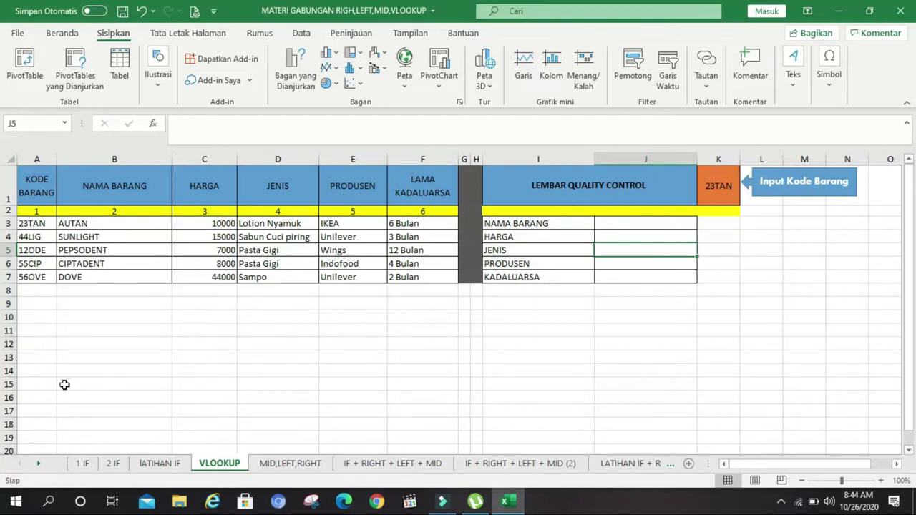
{"action": "left_click", "coordinate": [654, 228]}
{"action": "left_click", "coordinate": [645, 237]}
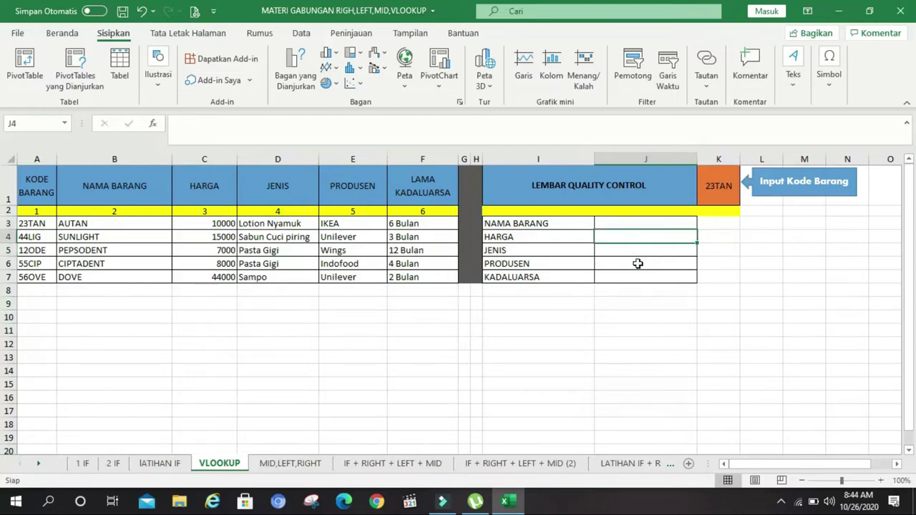
{"action": "left_click", "coordinate": [637, 253]}
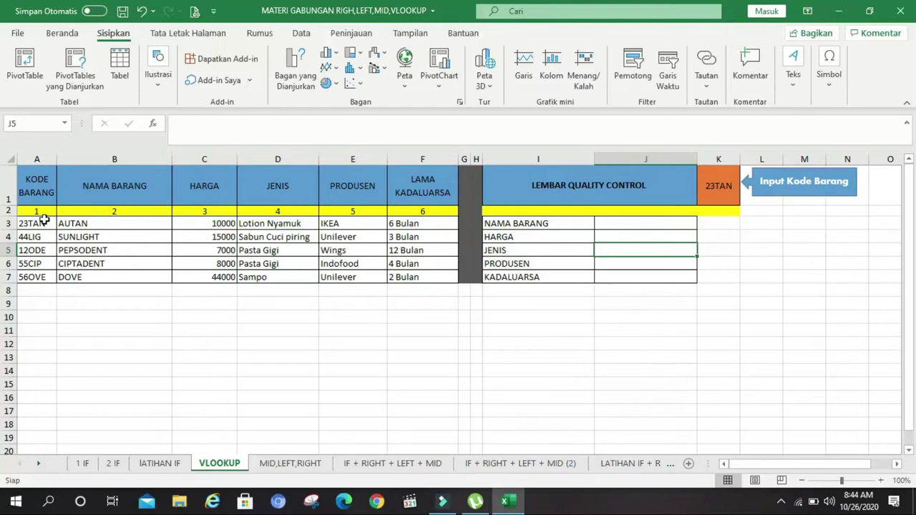
{"action": "left_click", "coordinate": [719, 232]}
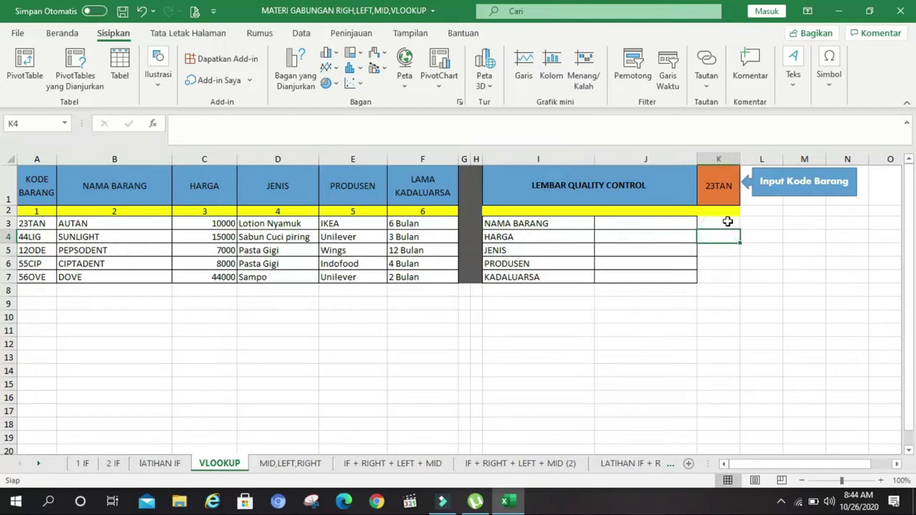
{"action": "left_click", "coordinate": [640, 224]}
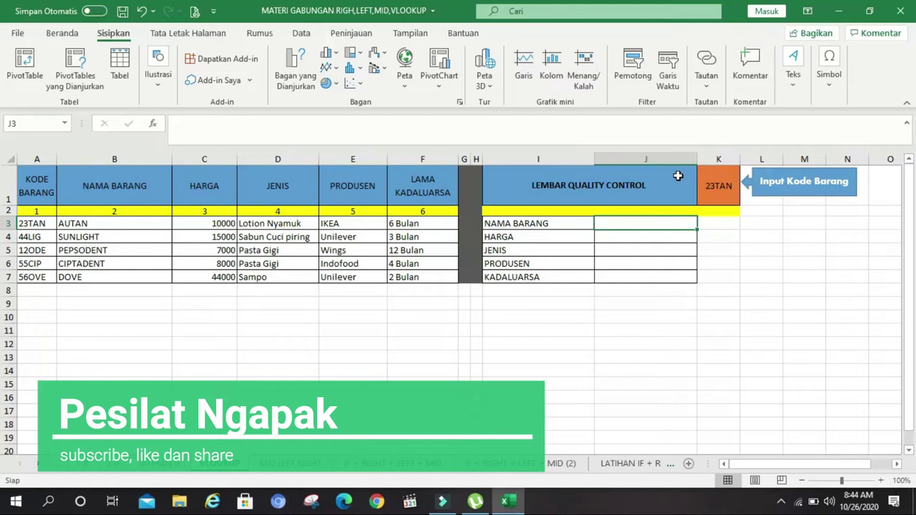
Name the product table range A1:F7 DATABARANG and check it in the list of defined names.
{"action": "left_click", "coordinate": [39, 181]}
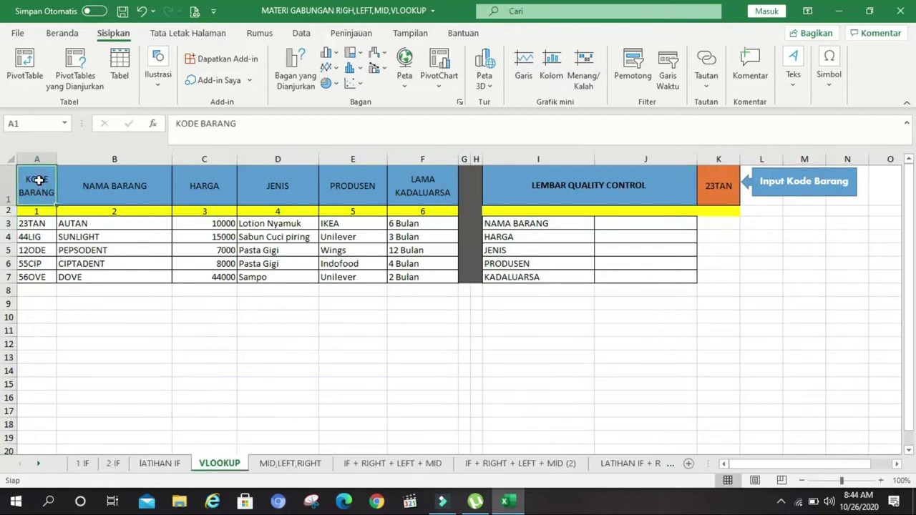
{"action": "left_click_drag", "start_coordinate": [37, 182], "coordinate": [437, 285]}
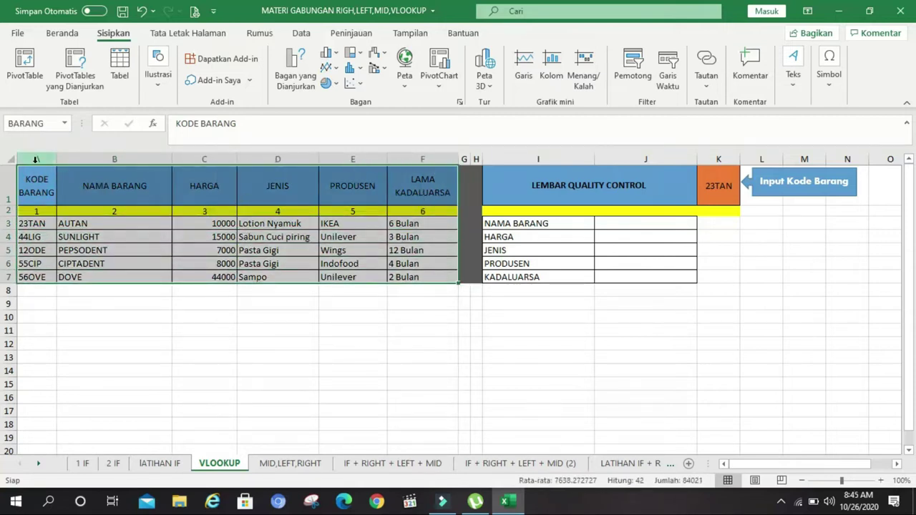
{"action": "left_click", "coordinate": [50, 187]}
{"action": "left_click_drag", "start_coordinate": [24, 184], "coordinate": [420, 282]}
{"action": "left_click", "coordinate": [50, 124]}
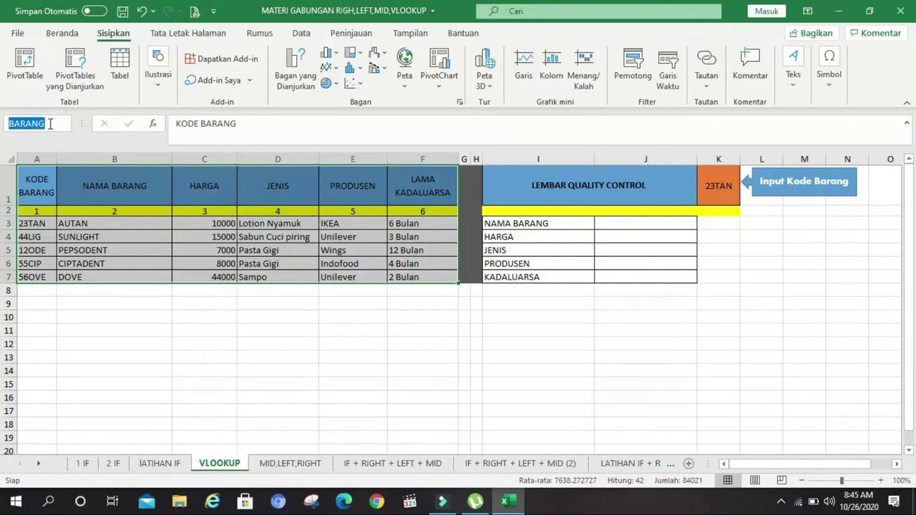
{"action": "type", "text": "TA"}
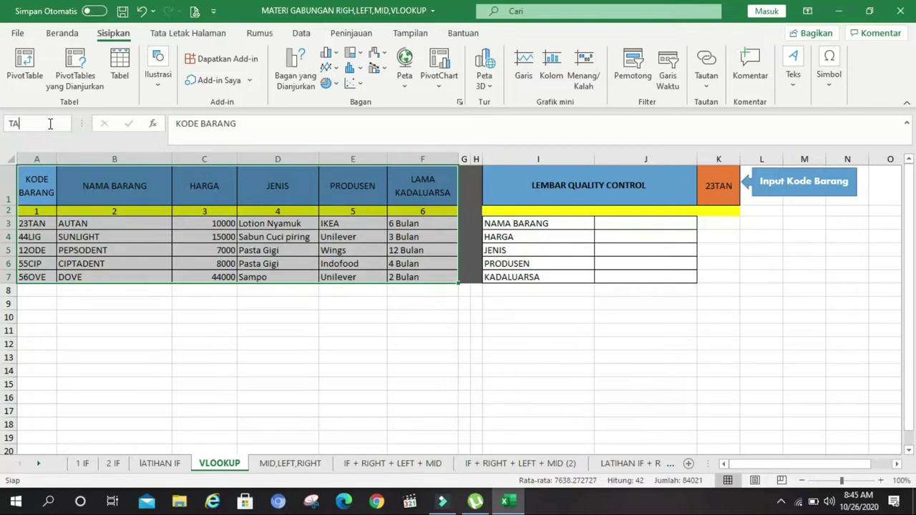
{"action": "type", "text": "BARANG"}
{"action": "key", "text": "Home"}
{"action": "key", "text": "Delete"}
{"action": "key", "text": "Delete"}
{"action": "key", "text": "Delete"}
{"action": "key", "text": "Delete"}
{"action": "left_click", "coordinate": [64, 125]}
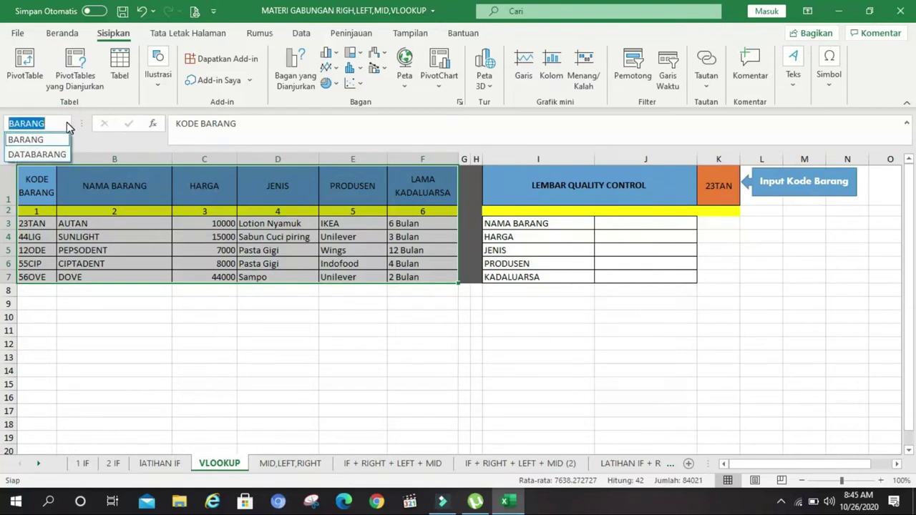
{"action": "key", "text": "Escape"}
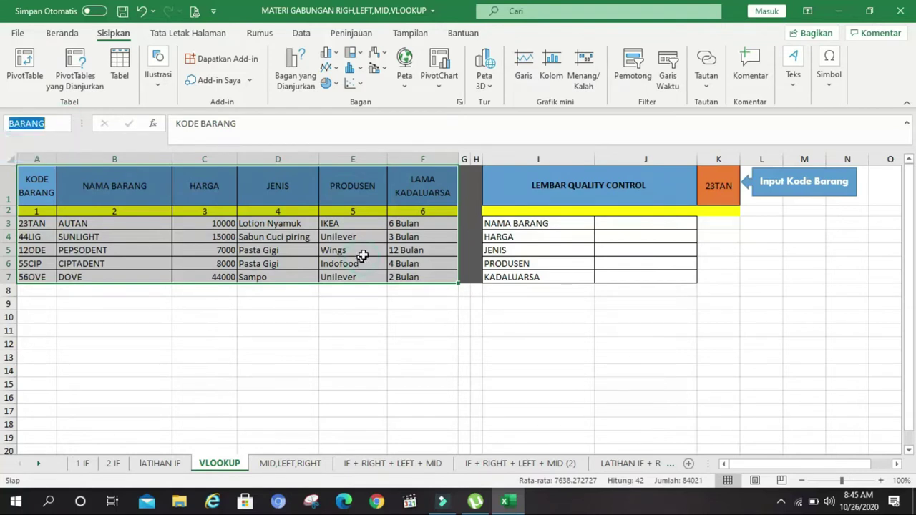
{"action": "left_click", "coordinate": [435, 242]}
{"action": "left_click", "coordinate": [418, 220]}
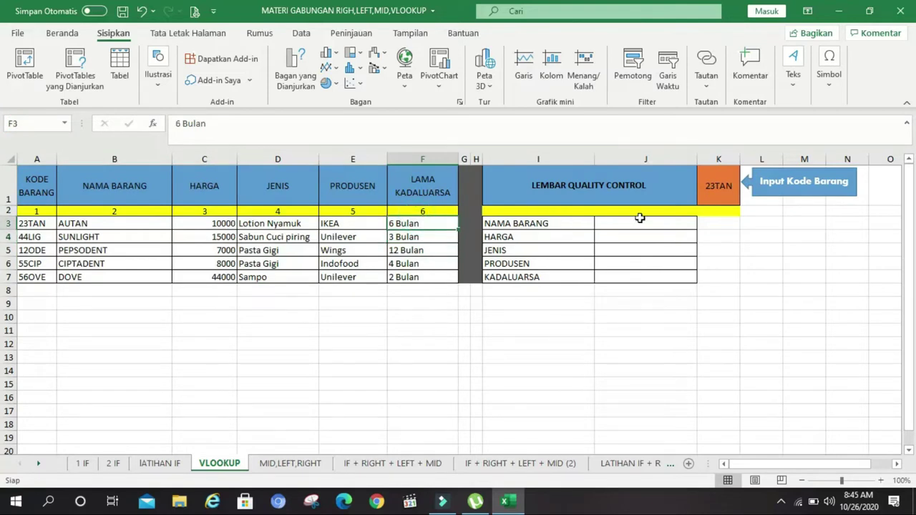
Enter =VLOOKUP(K1,DATABARANG,2,FALSE) in the NAMA BARANG result cell J3.
{"action": "left_click", "coordinate": [640, 223]}
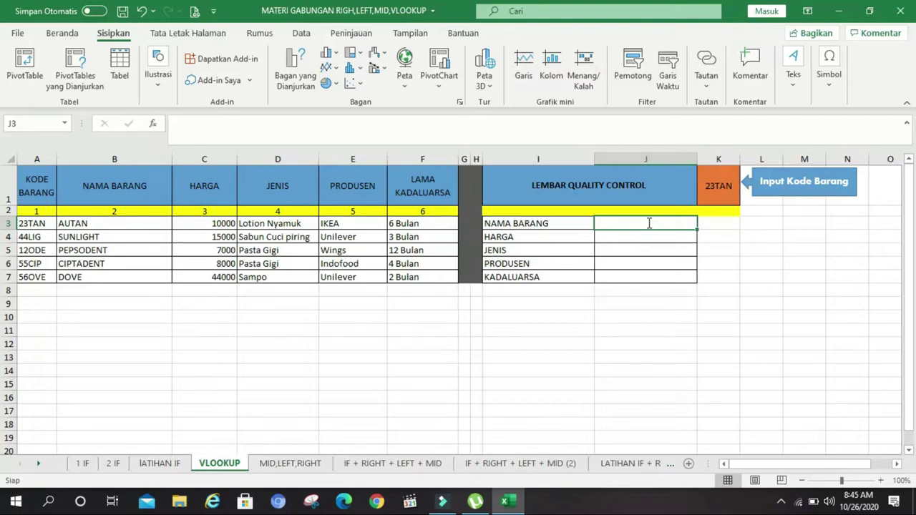
{"action": "type", "text": "="}
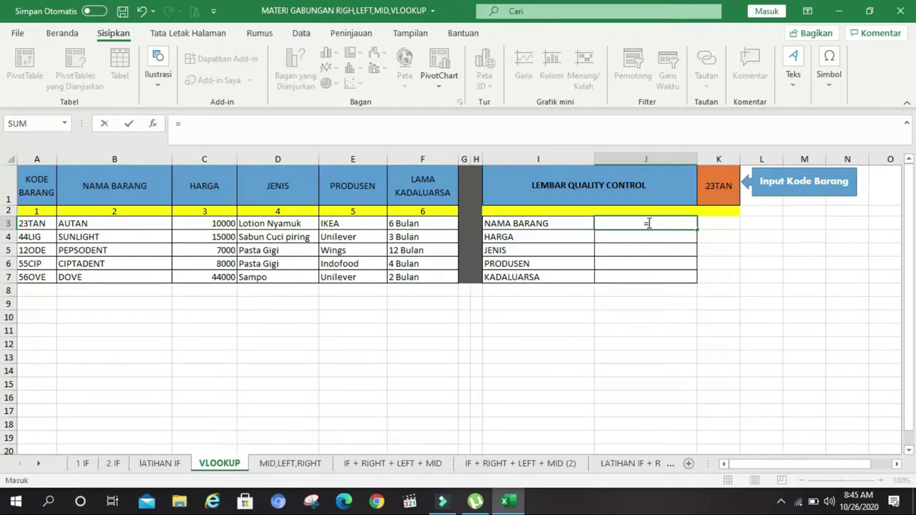
{"action": "type", "text": "VLOO"}
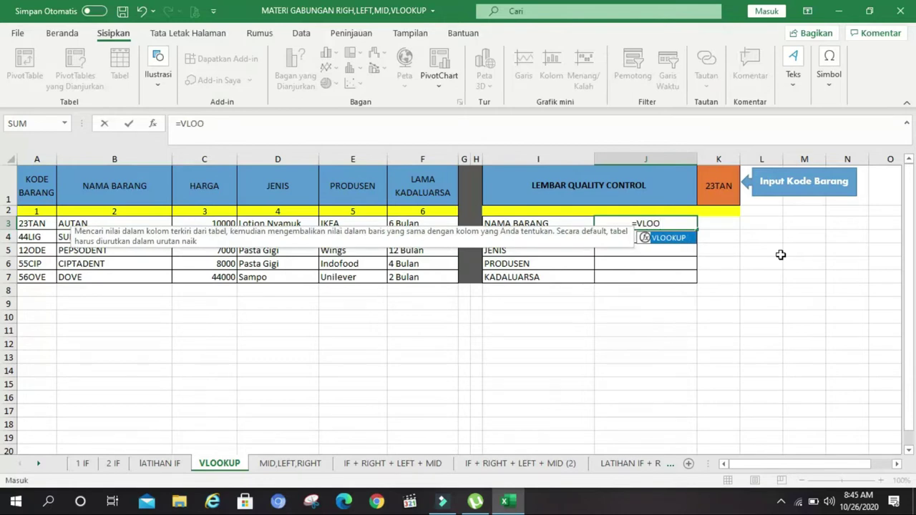
{"action": "double_click", "coordinate": [681, 239]}
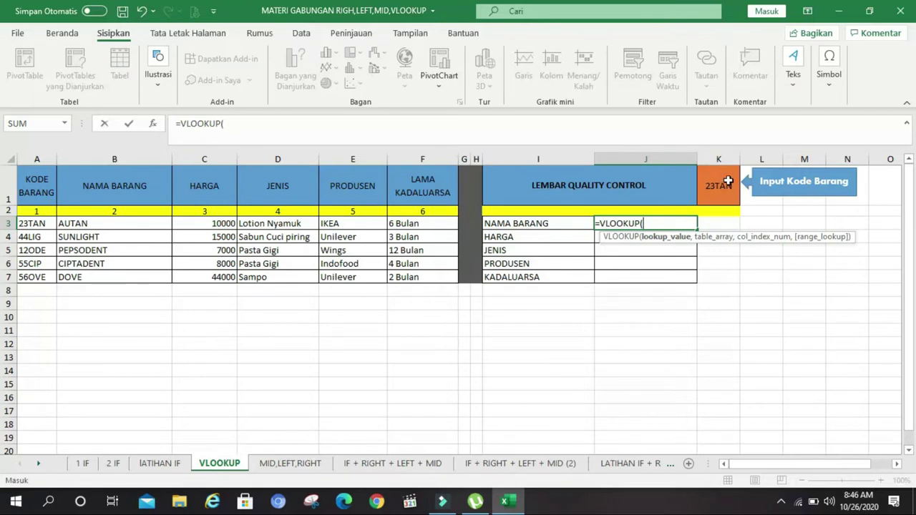
{"action": "left_click", "coordinate": [727, 181]}
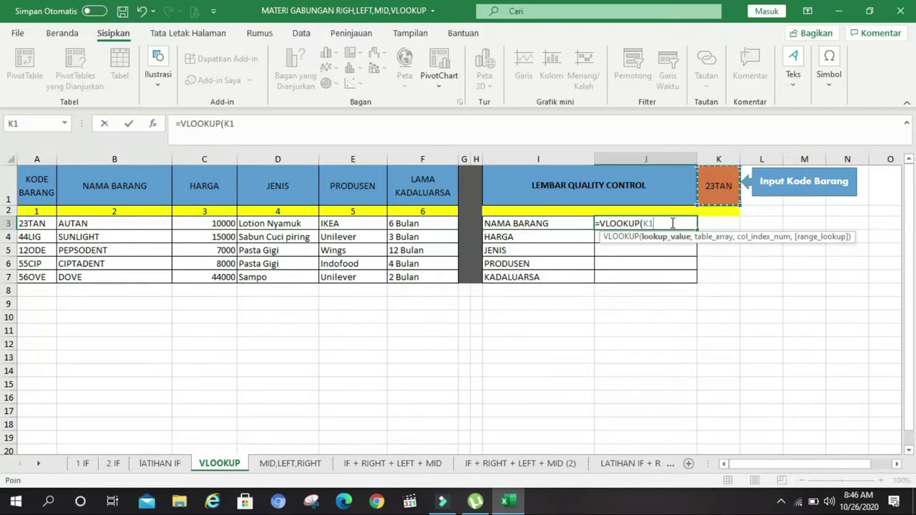
{"action": "type", "text": ","}
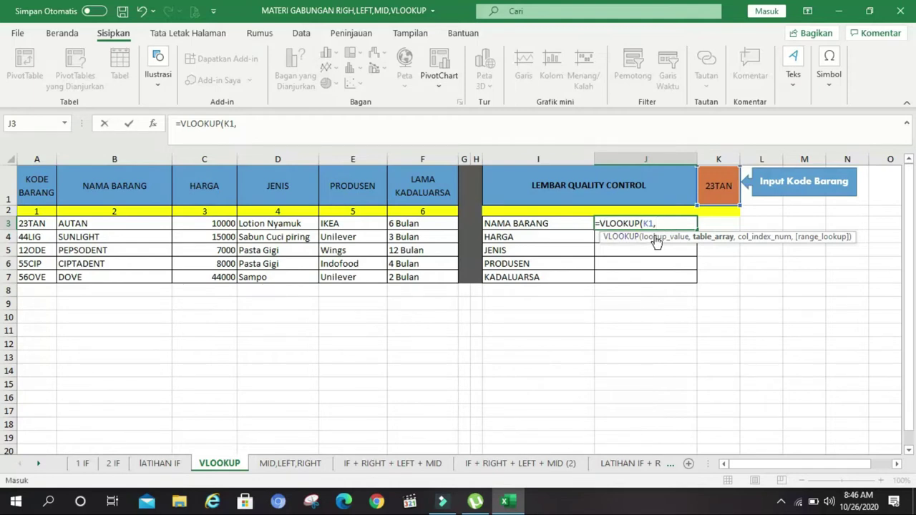
{"action": "type", "text": "DA"}
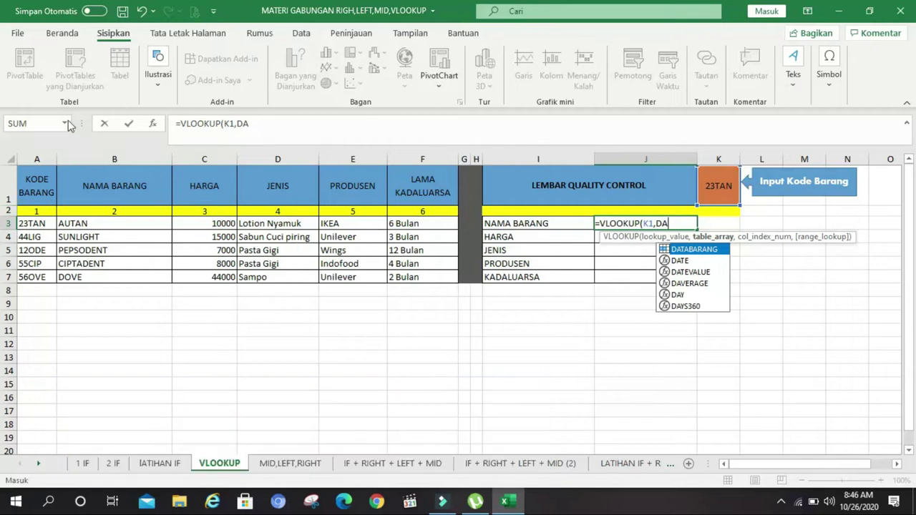
{"action": "double_click", "coordinate": [693, 250]}
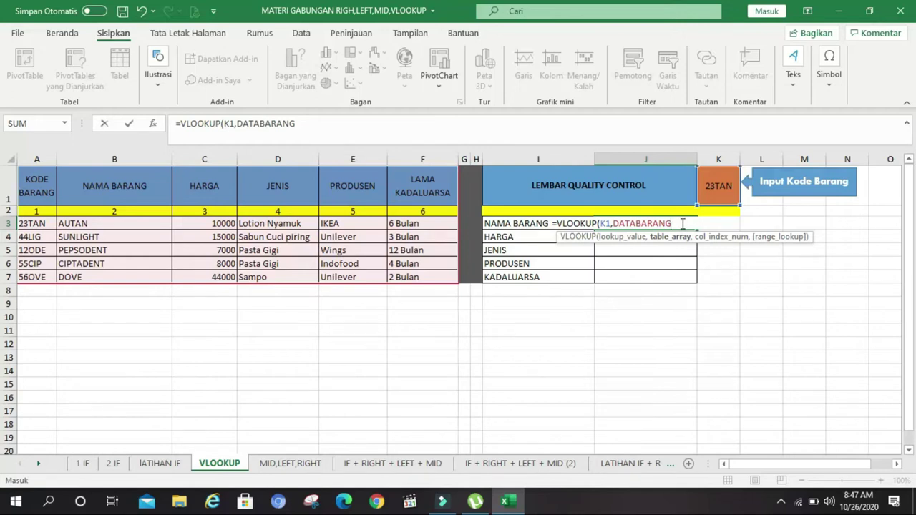
{"action": "type", "text": ",2"}
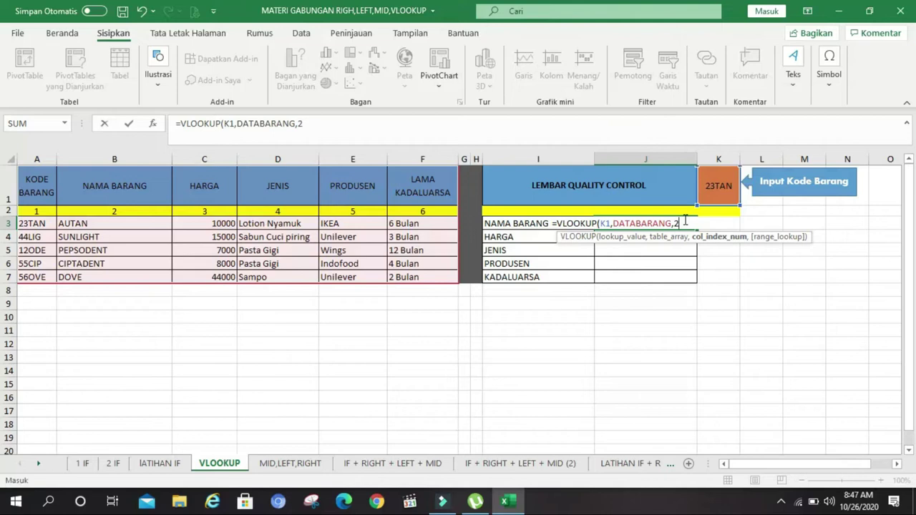
{"action": "type", "text": ","}
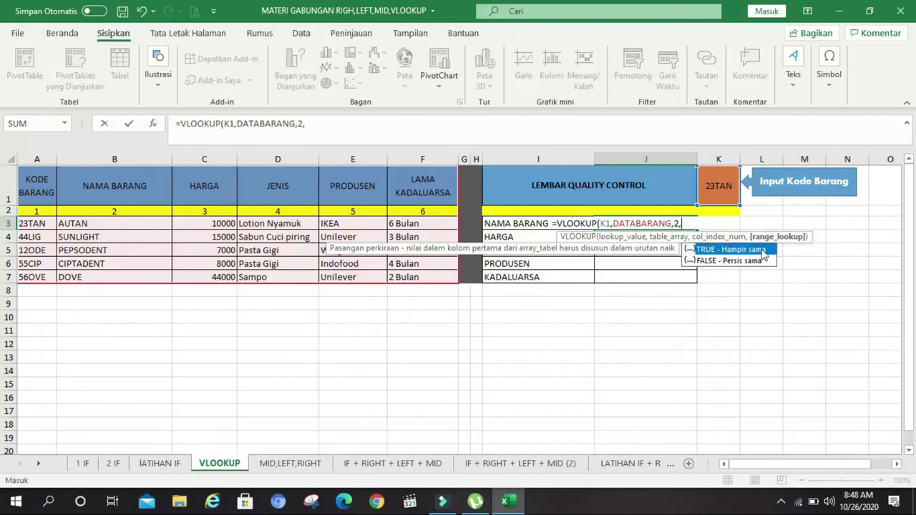
{"action": "double_click", "coordinate": [728, 262]}
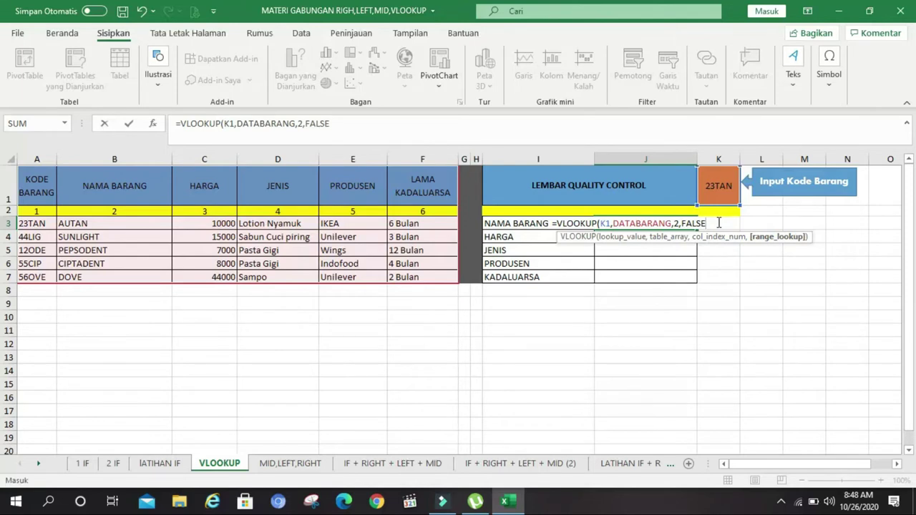
{"action": "type", "text": ")"}
{"action": "key", "text": "Return"}
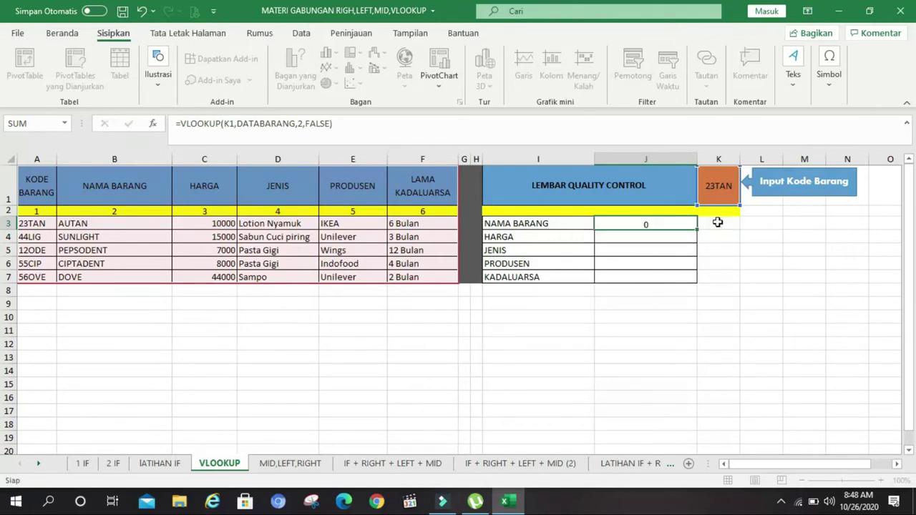
Check the NAMA BARANG result in J3 against the product code in K1.
{"action": "left_click", "coordinate": [658, 224]}
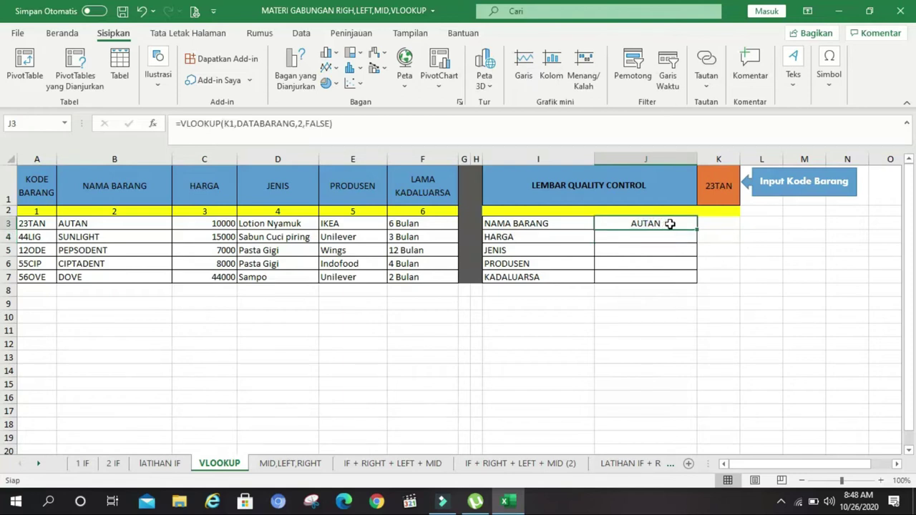
{"action": "left_click", "coordinate": [718, 186]}
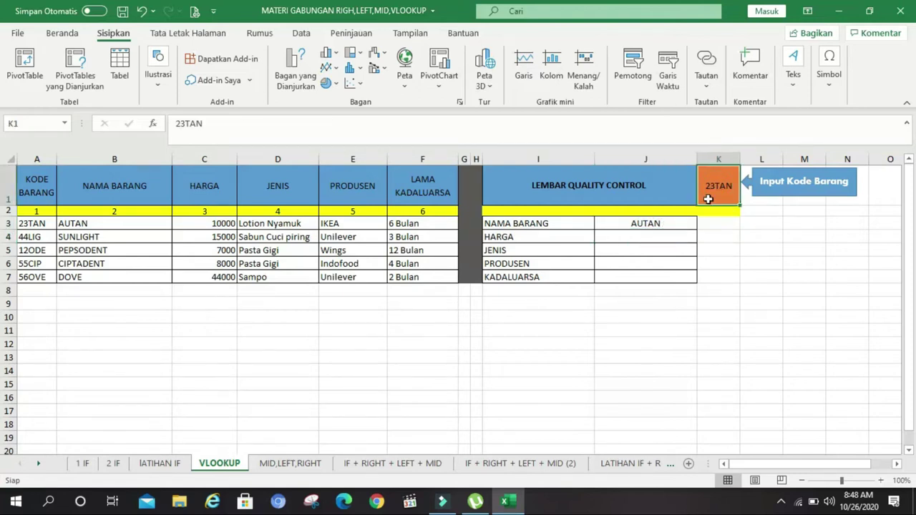
{"action": "left_click", "coordinate": [662, 223]}
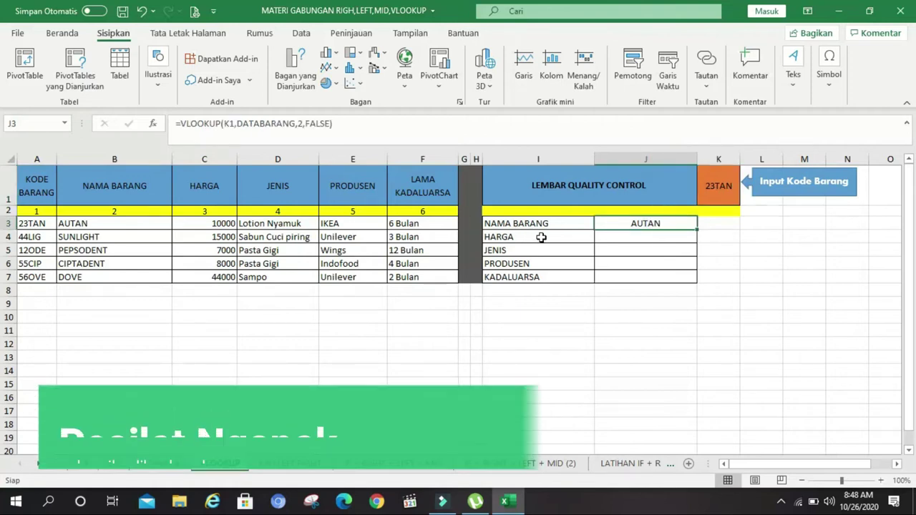
Enter =VLOOKUP(K1,DATABARANG,3,FALSE) in the HARGA result cell J4 of the quality control form.
{"action": "left_click", "coordinate": [623, 252]}
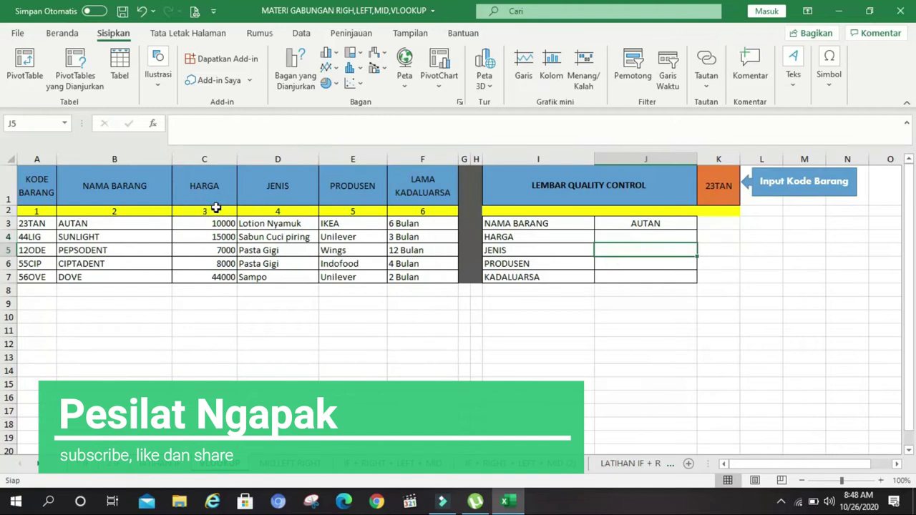
{"action": "left_click", "coordinate": [675, 236]}
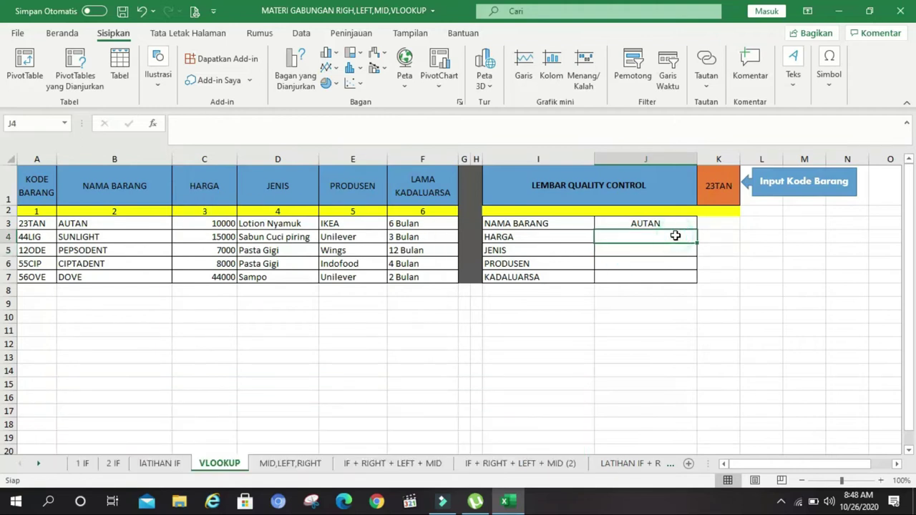
{"action": "type", "text": "="}
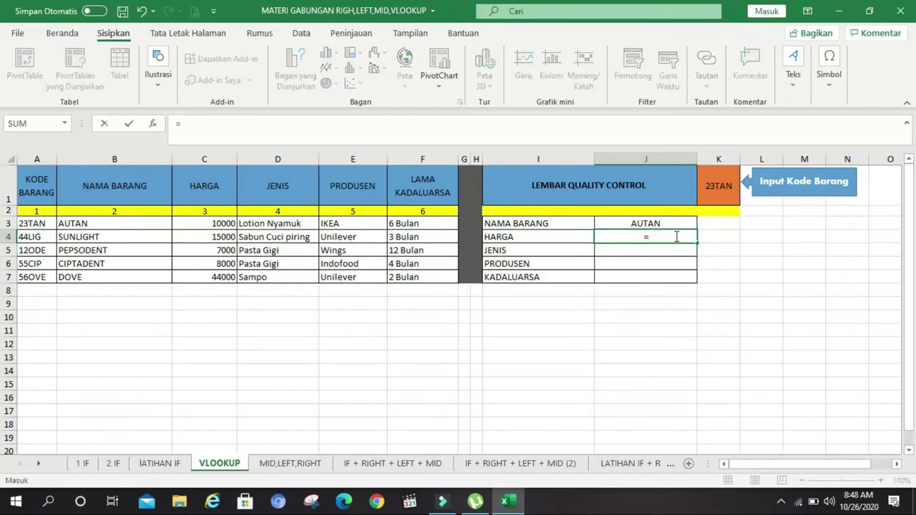
{"action": "type", "text": "VLO"}
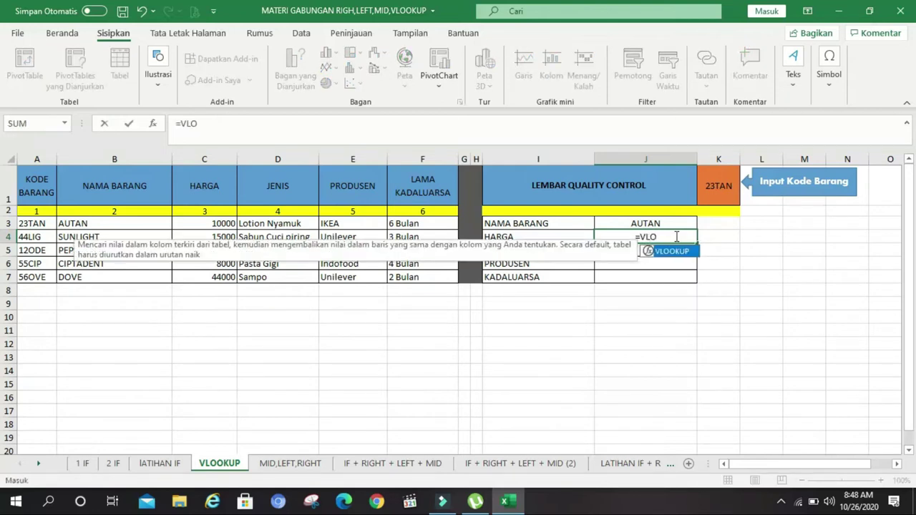
{"action": "double_click", "coordinate": [672, 251]}
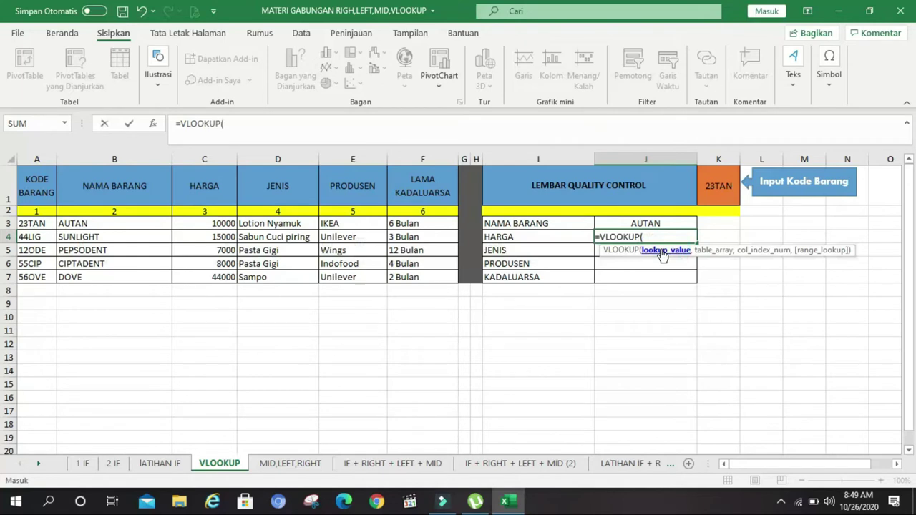
{"action": "left_click", "coordinate": [727, 174]}
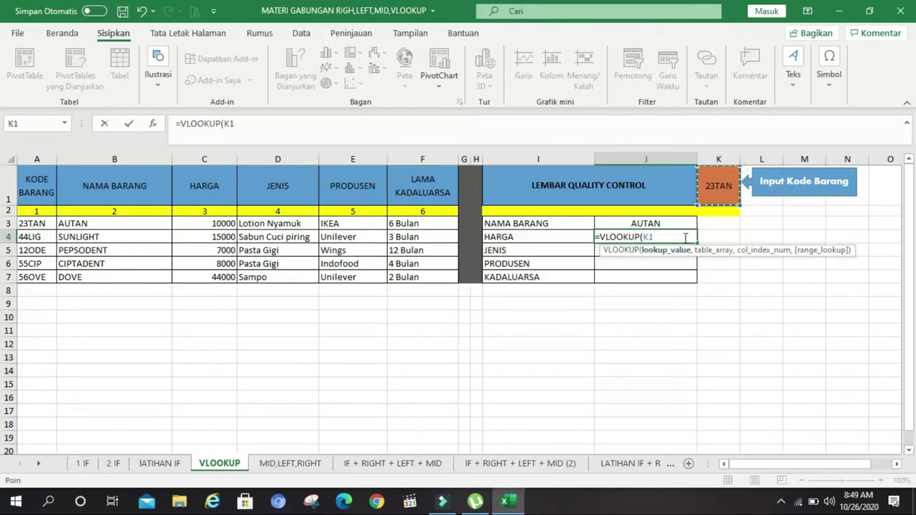
{"action": "type", "text": ","}
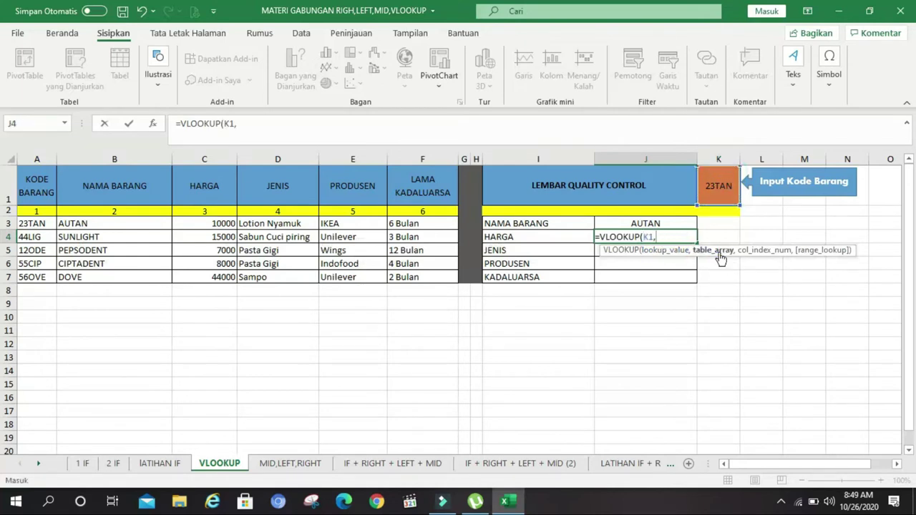
{"action": "type", "text": "DA"}
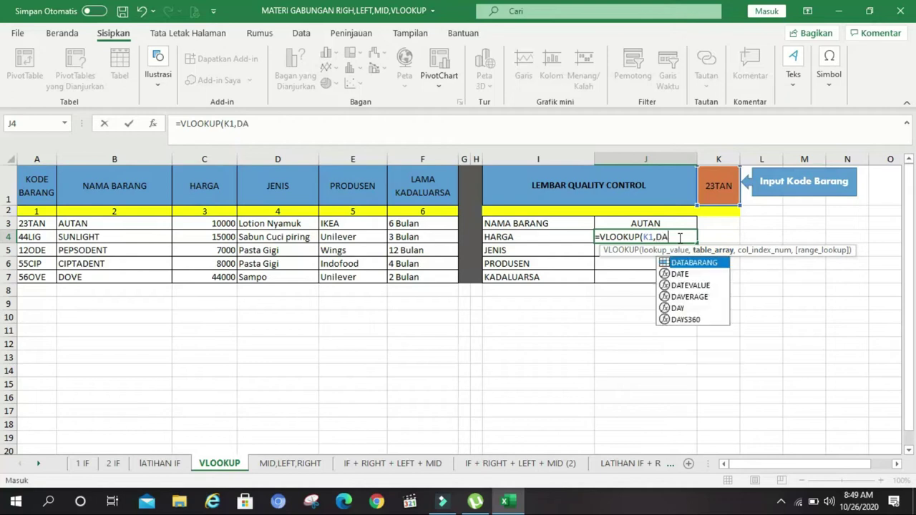
{"action": "double_click", "coordinate": [692, 263]}
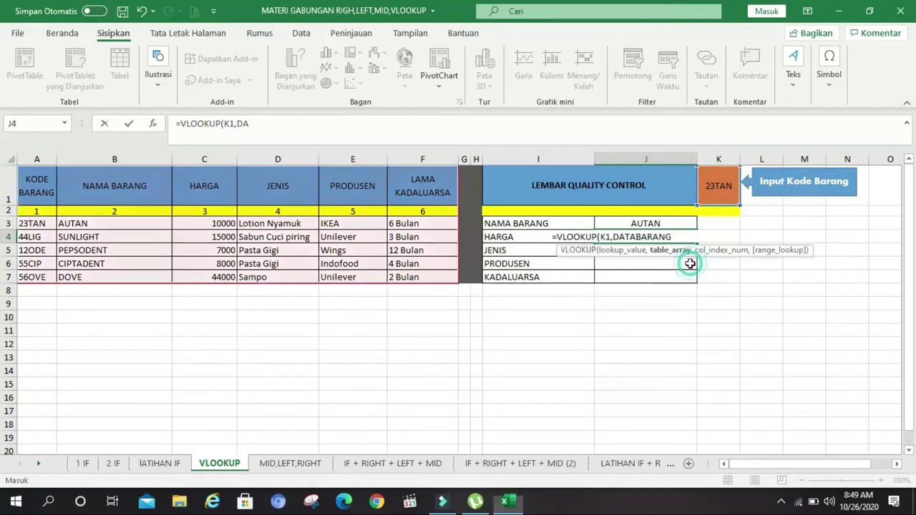
{"action": "type", "text": ",3"}
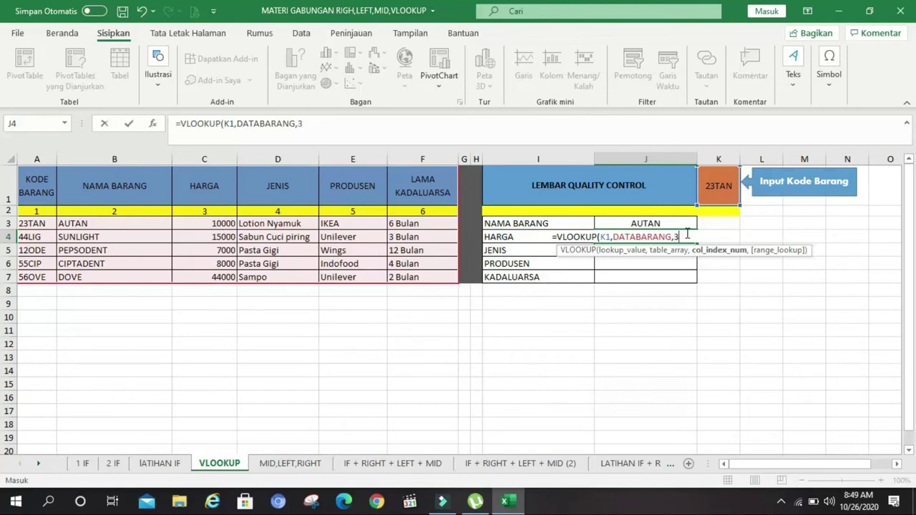
{"action": "type", "text": ","}
{"action": "double_click", "coordinate": [735, 275]}
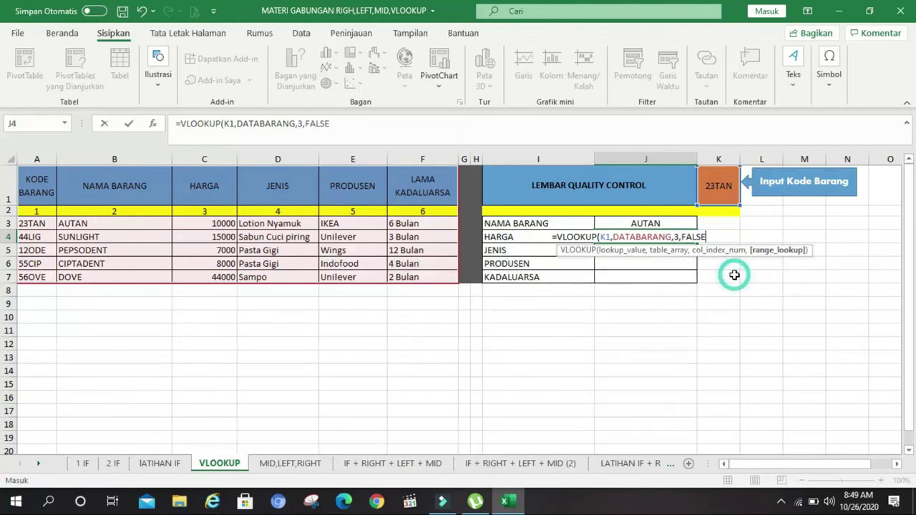
{"action": "key", "text": "Return"}
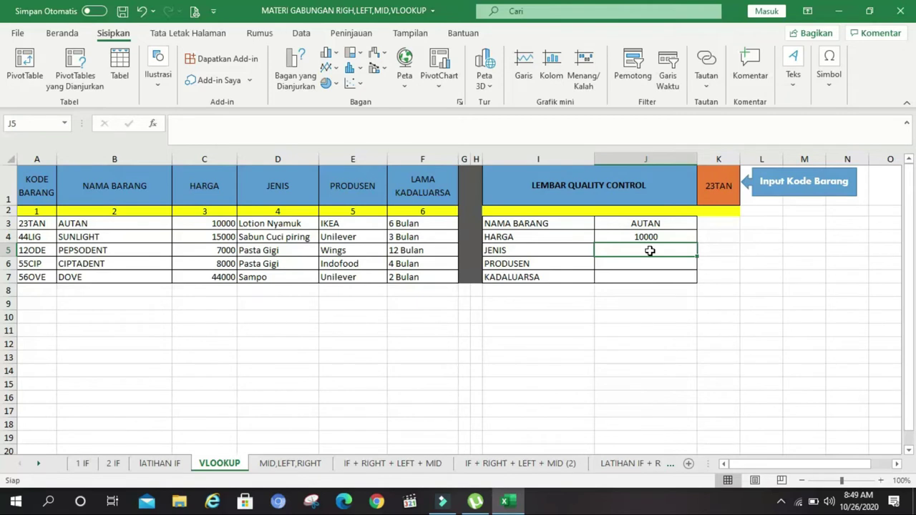
Enter =VLOOKUP(K1,DATABARANG,4,FALSE) in the JENIS result cell J5 of the quality control form.
{"action": "type", "text": "="}
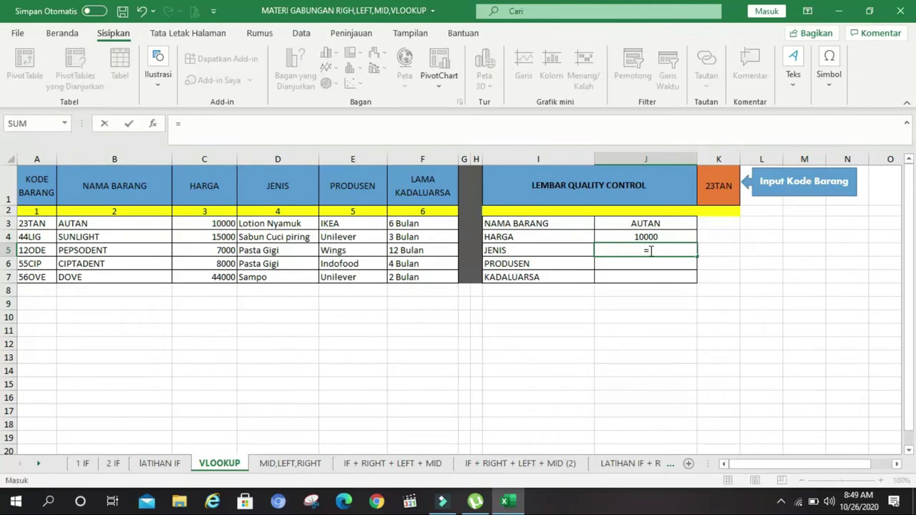
{"action": "type", "text": "VLOO"}
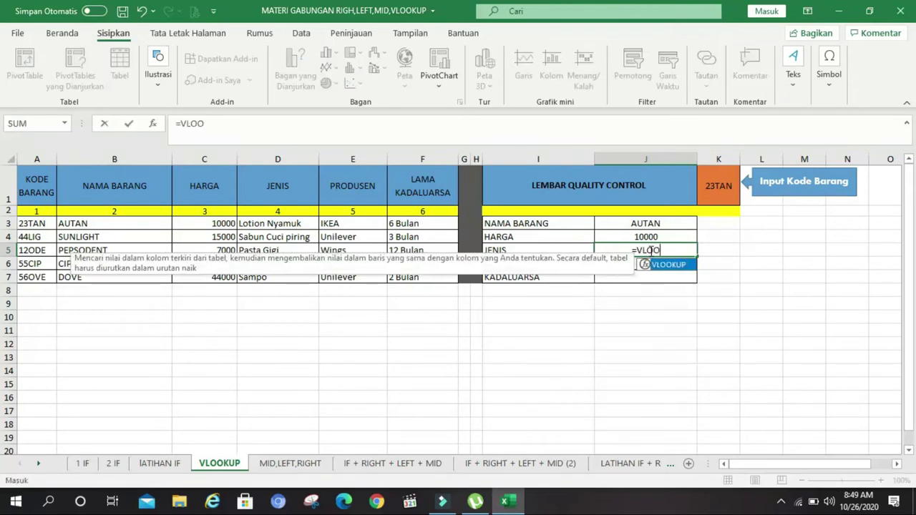
{"action": "double_click", "coordinate": [669, 265]}
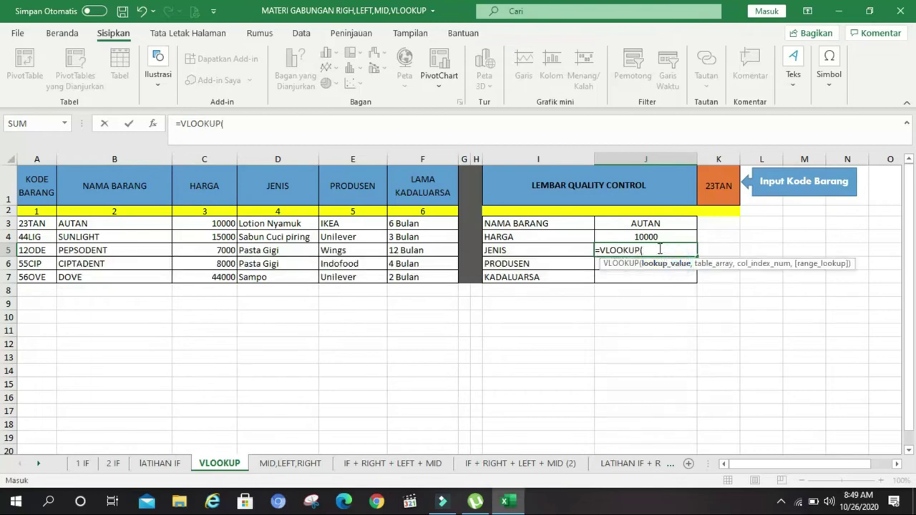
{"action": "left_click", "coordinate": [720, 188]}
{"action": "type", "text": ",D"}
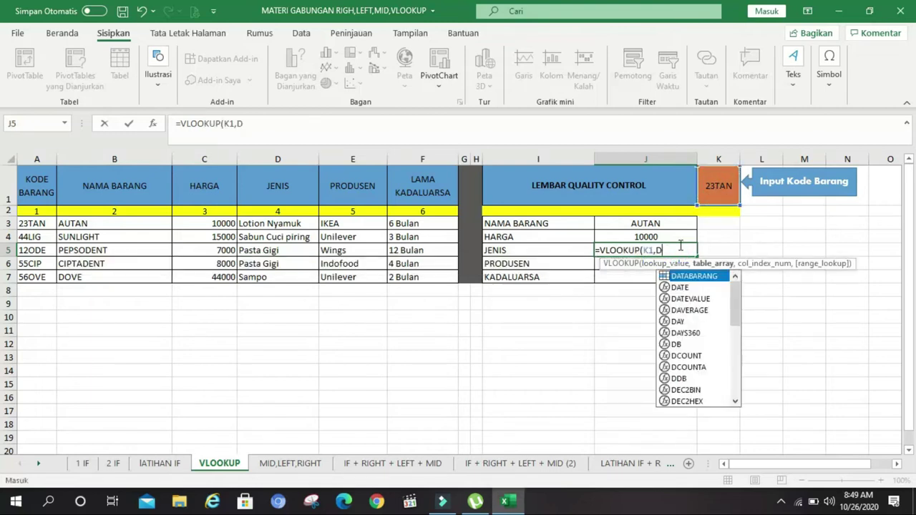
{"action": "double_click", "coordinate": [700, 277]}
{"action": "type", "text": ","}
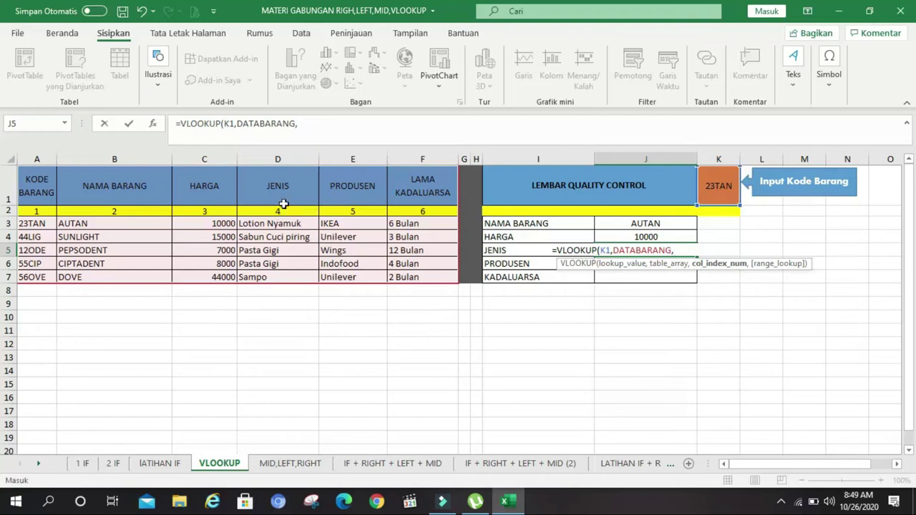
{"action": "type", "text": "4,"}
{"action": "left_click", "coordinate": [723, 288]}
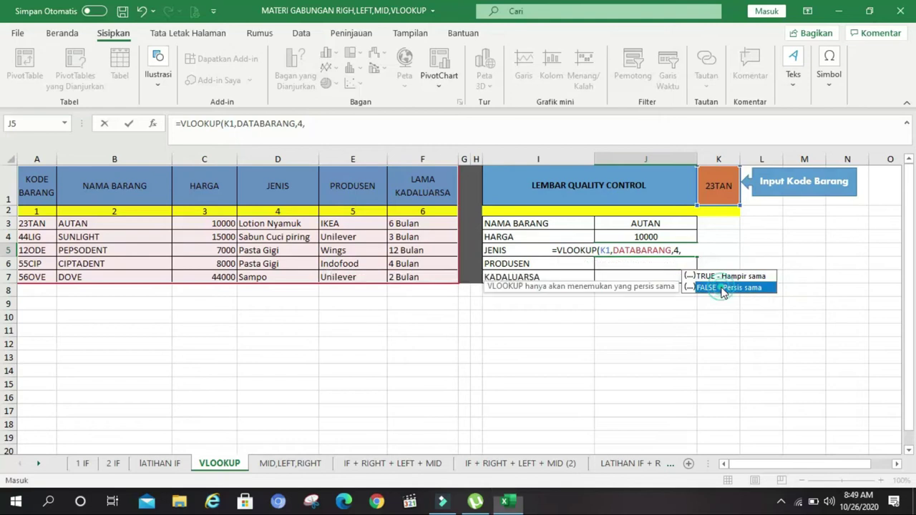
{"action": "double_click", "coordinate": [723, 288]}
{"action": "key", "text": "Return"}
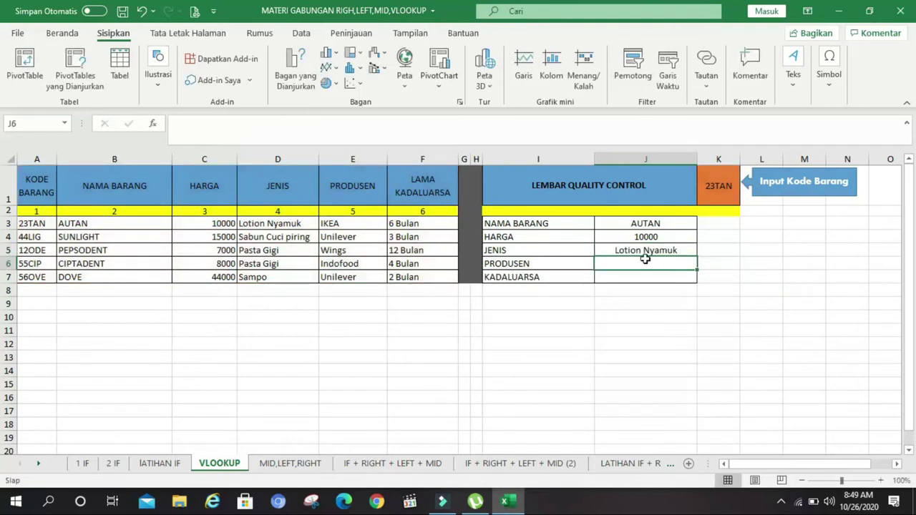
Enter =VLOOKUP(K1,DATABARANG,5,FALSE) in the PRODUSEN result cell J6 of the quality control form.
{"action": "type", "text": "="}
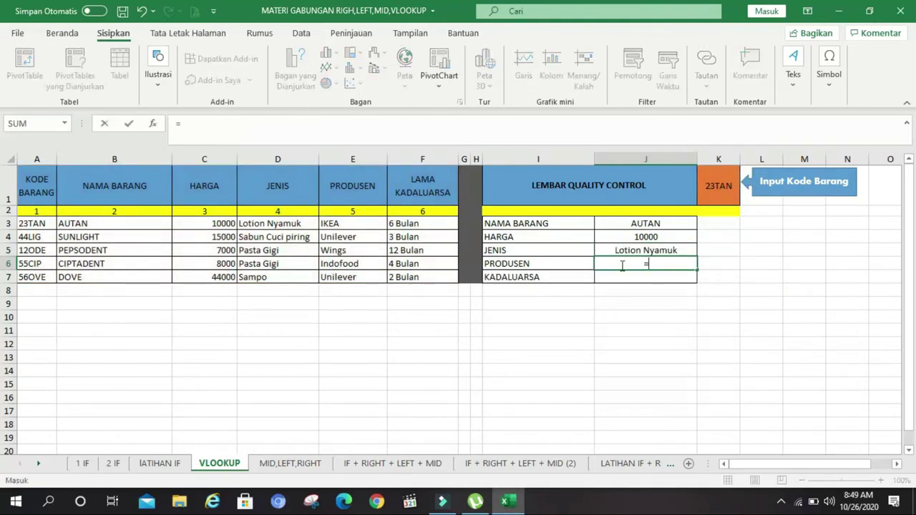
{"action": "type", "text": "VLOO"}
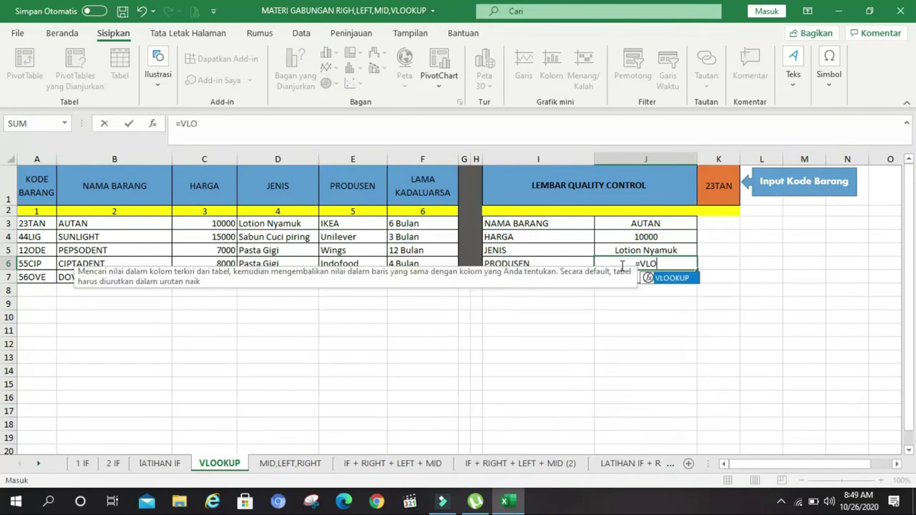
{"action": "double_click", "coordinate": [673, 278]}
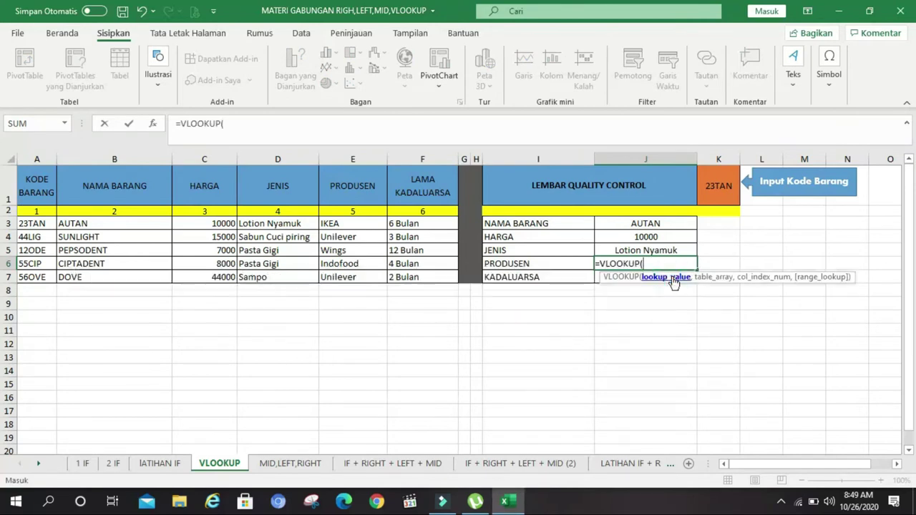
{"action": "left_click", "coordinate": [728, 186]}
{"action": "type", "text": ","}
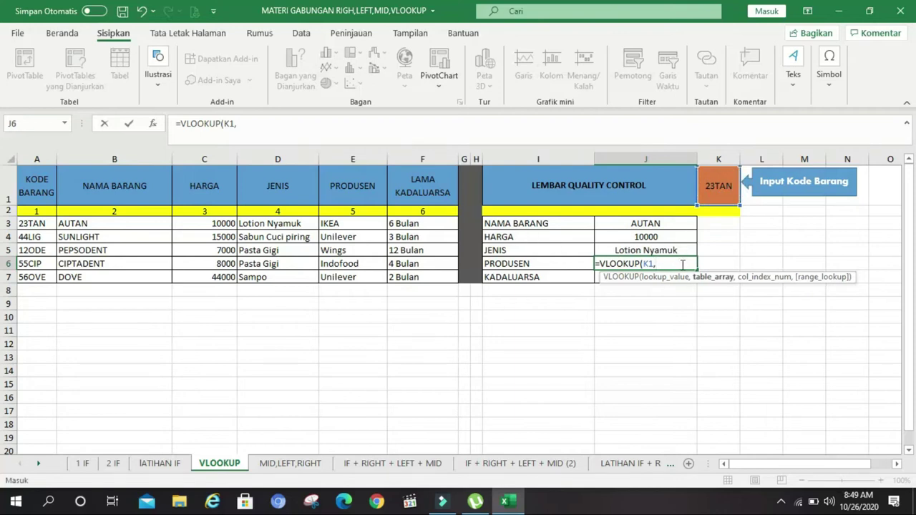
{"action": "type", "text": "DA"}
{"action": "double_click", "coordinate": [691, 290]}
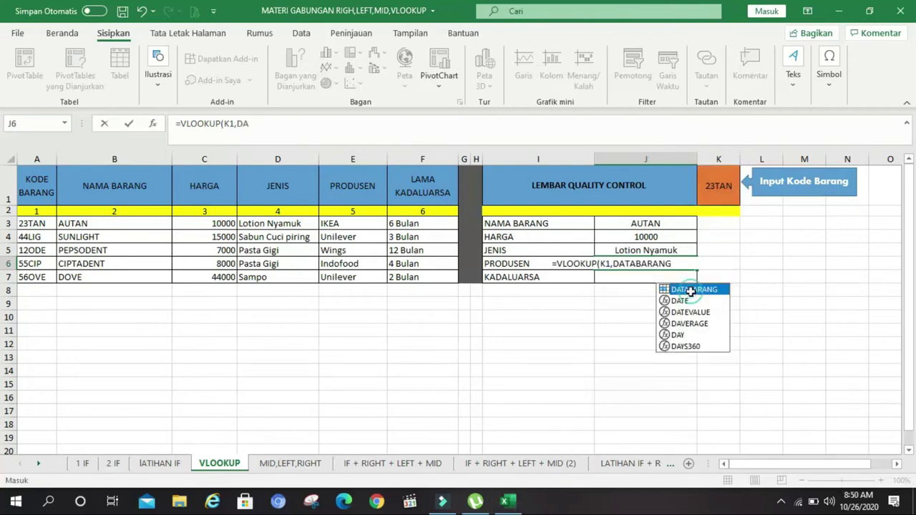
{"action": "type", "text": ","}
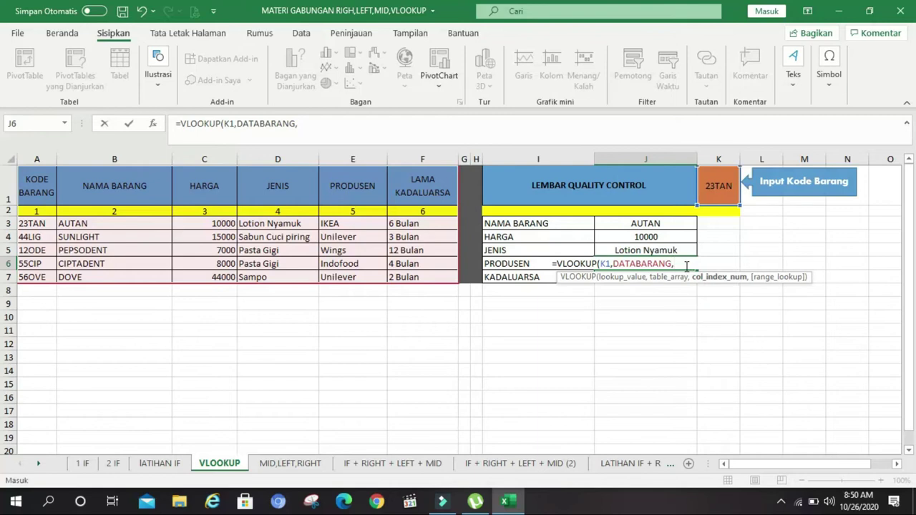
{"action": "type", "text": "5,"}
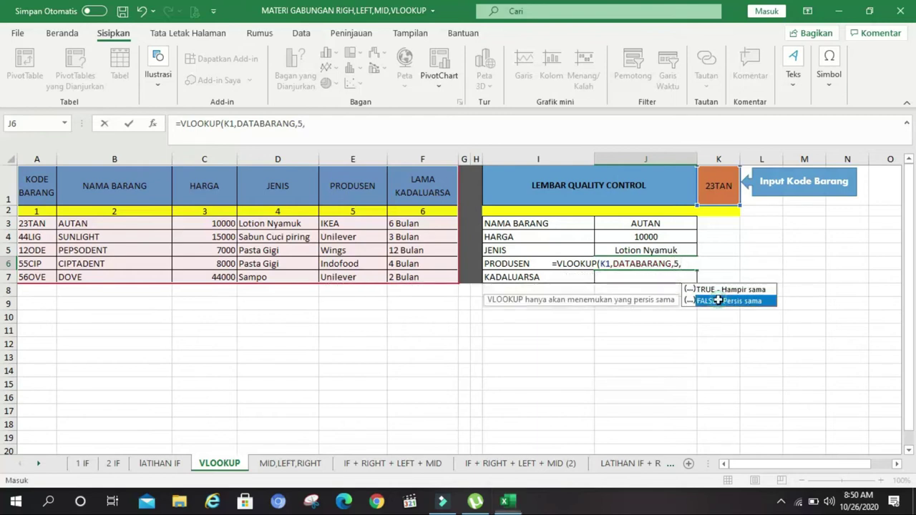
{"action": "double_click", "coordinate": [723, 304]}
{"action": "key", "text": "Return"}
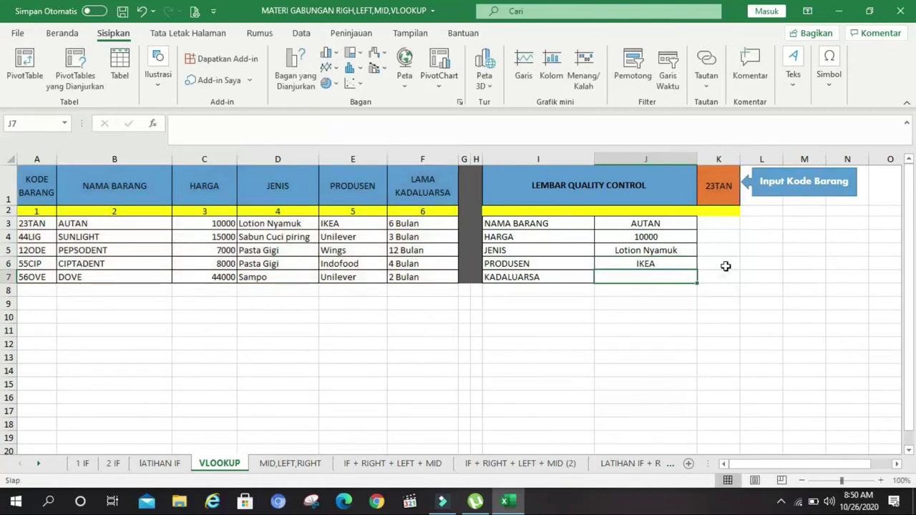
Enter =VLOOKUP(K1,DATABARANG,6,FALSE) in the KADALUARSA result cell J7 of the quality control form.
{"action": "left_click", "coordinate": [655, 279]}
{"action": "type", "text": "="}
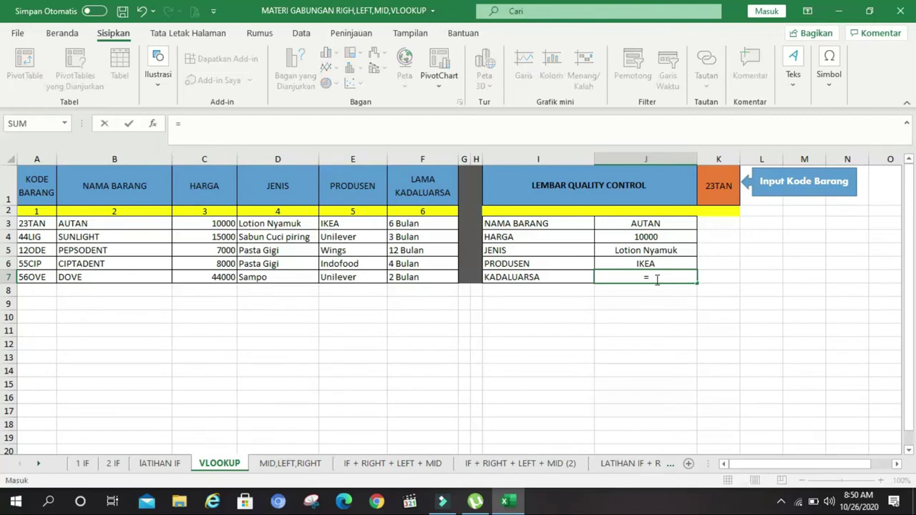
{"action": "type", "text": "VLOO"}
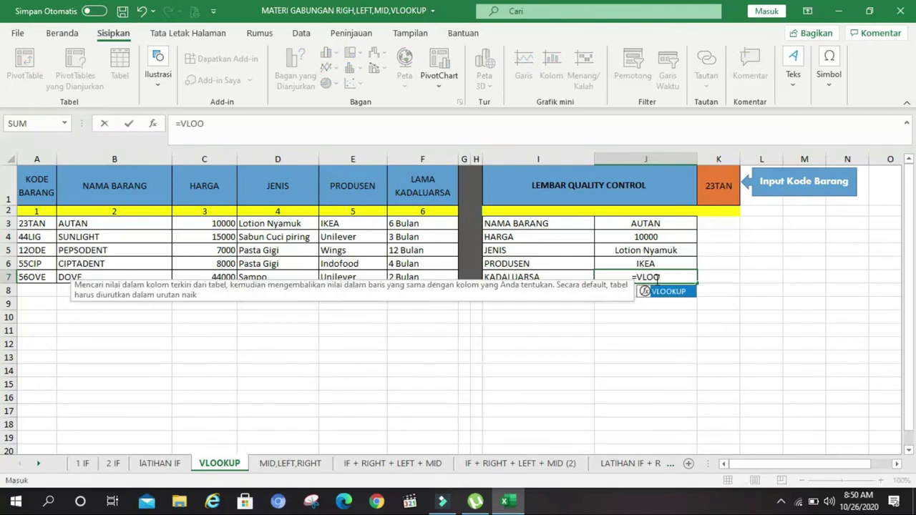
{"action": "double_click", "coordinate": [669, 292]}
{"action": "left_click", "coordinate": [713, 187]}
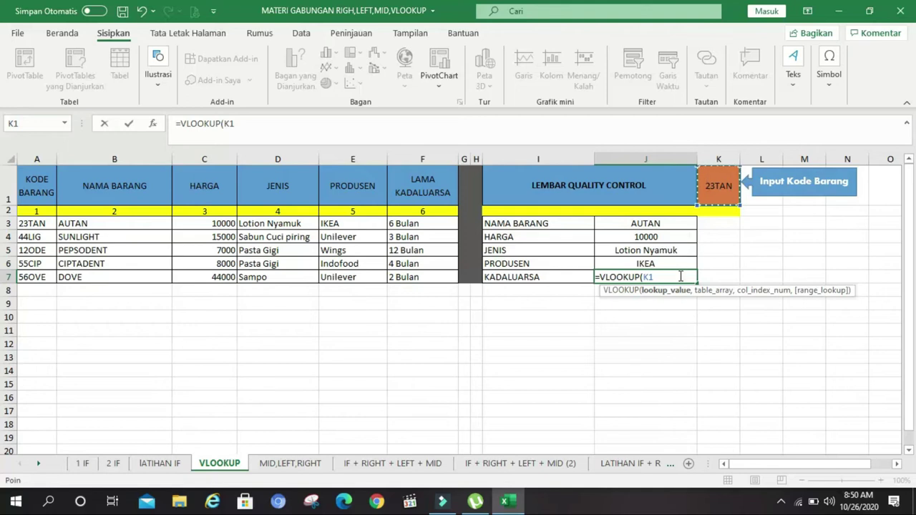
{"action": "type", "text": ","}
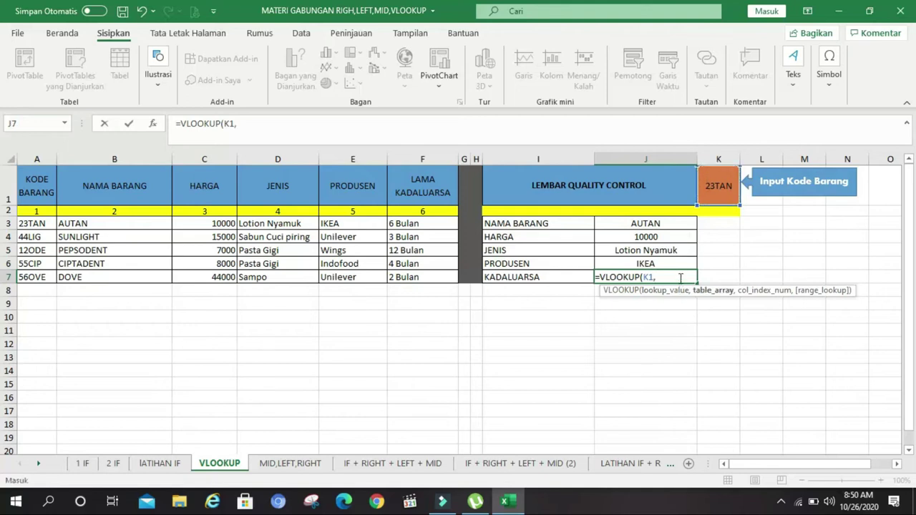
{"action": "type", "text": "DA"}
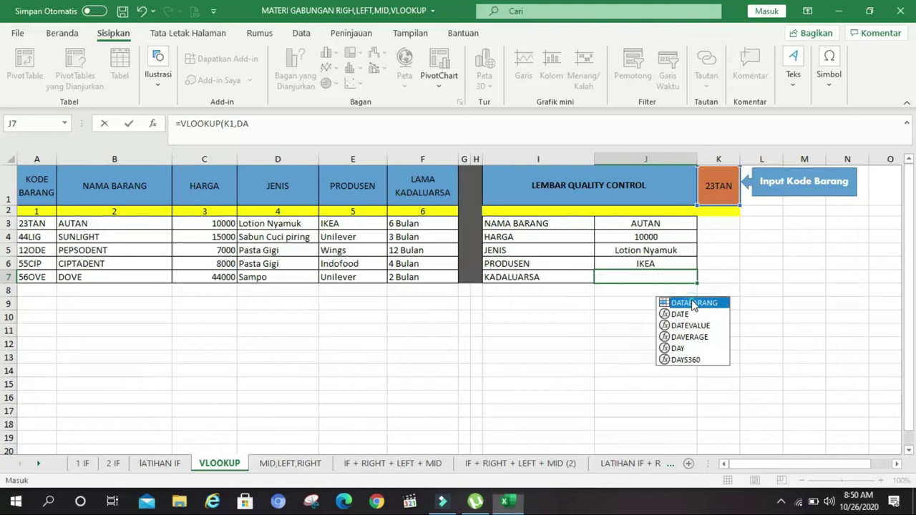
{"action": "double_click", "coordinate": [693, 303]}
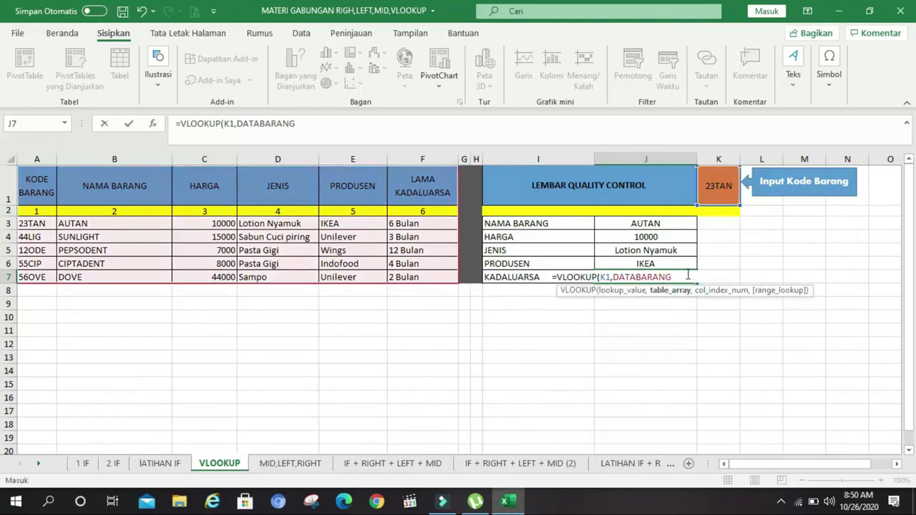
{"action": "type", "text": ","}
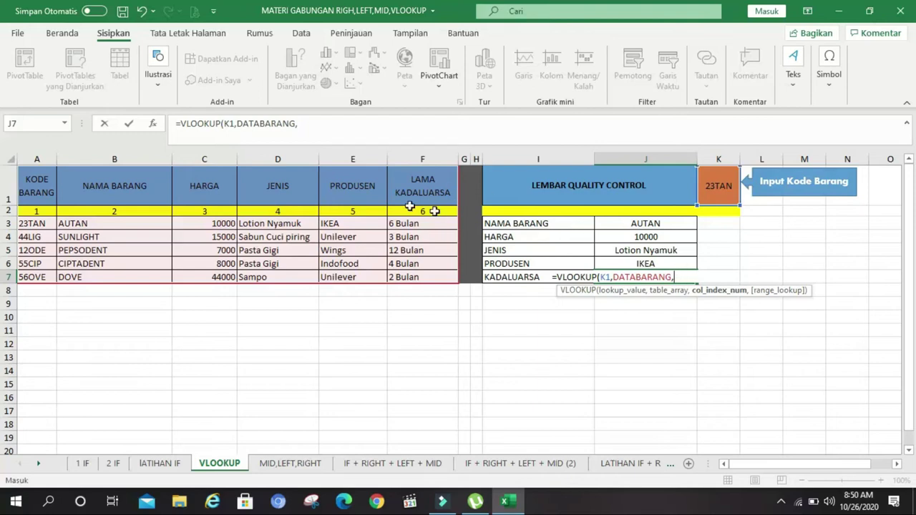
{"action": "type", "text": "6,"}
{"action": "double_click", "coordinate": [743, 312]}
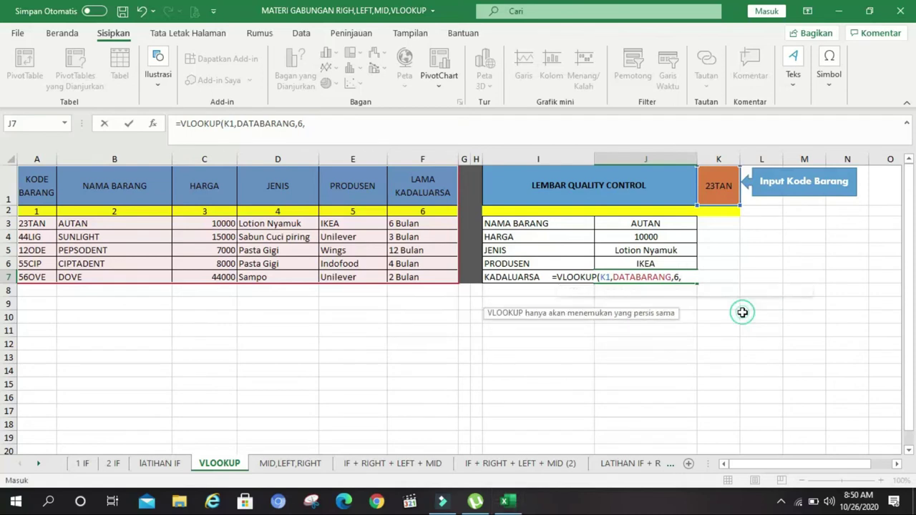
{"action": "key", "text": "Return"}
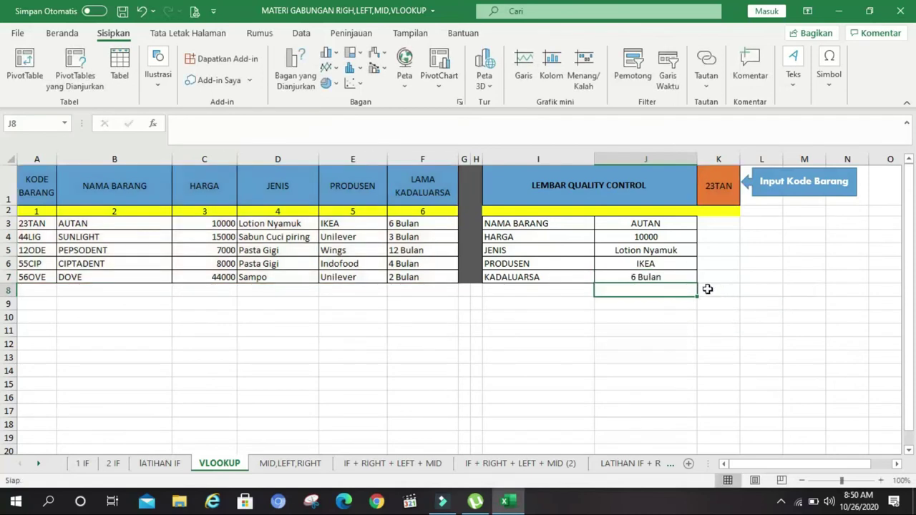
Review the lookup results in J3:J7 against the product code in K1.
{"action": "left_click", "coordinate": [652, 226]}
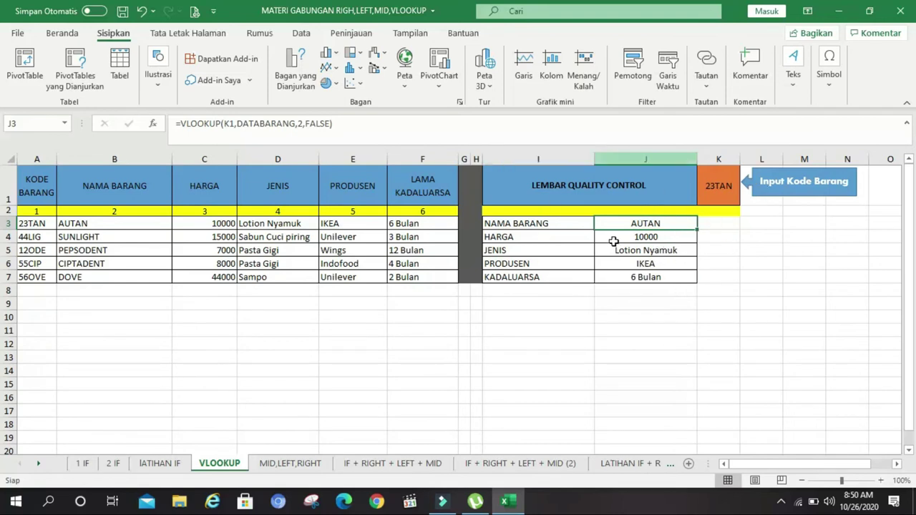
{"action": "left_click", "coordinate": [719, 182]}
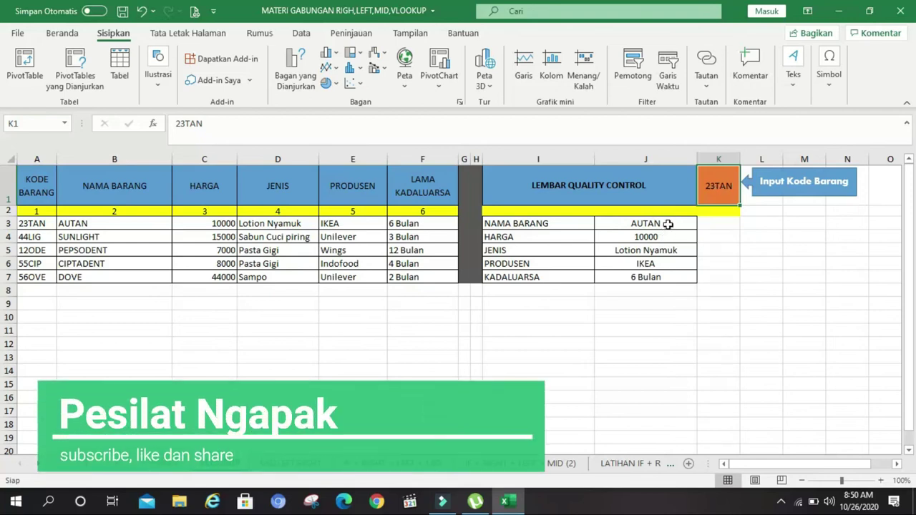
{"action": "left_click_drag", "start_coordinate": [667, 224], "coordinate": [676, 279]}
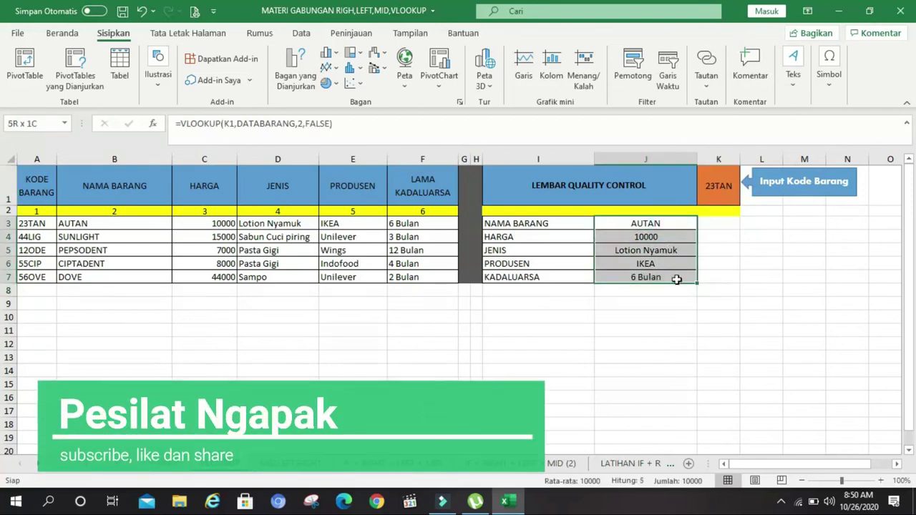
Enter product code 44LIG in K1 and check the NAMA BARANG result in J3.
{"action": "left_click", "coordinate": [723, 187]}
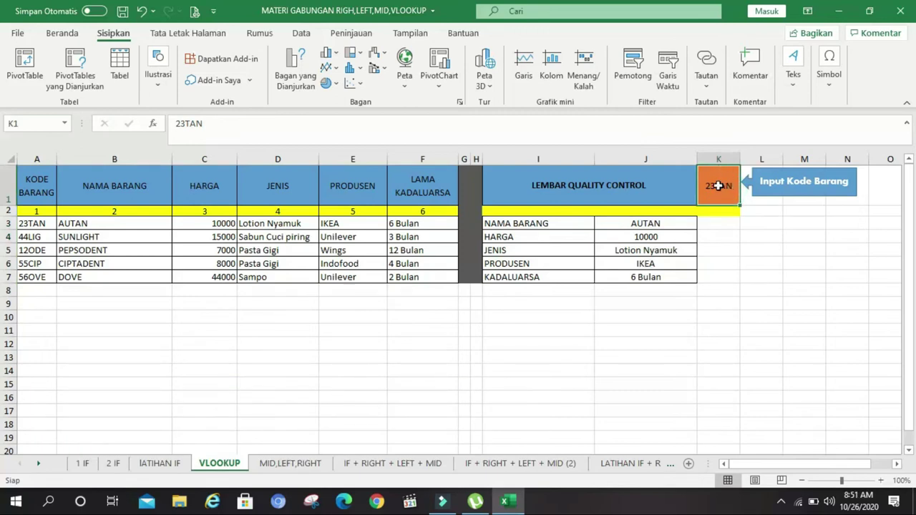
{"action": "type", "text": "44"}
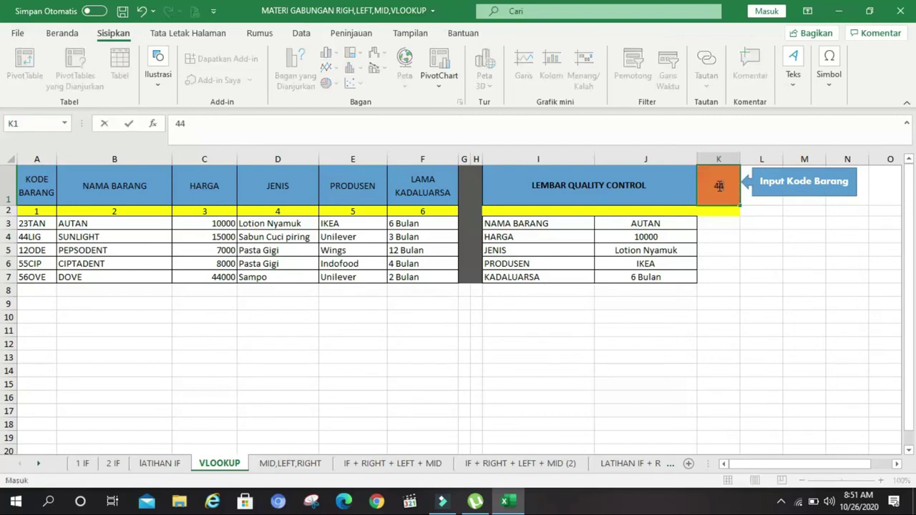
{"action": "type", "text": "LIG"}
{"action": "key", "text": "Return"}
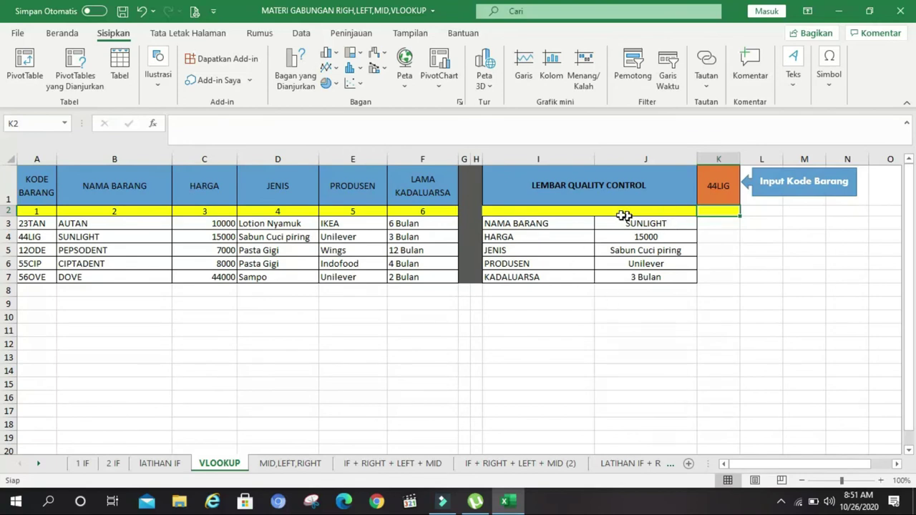
{"action": "left_click", "coordinate": [727, 187]}
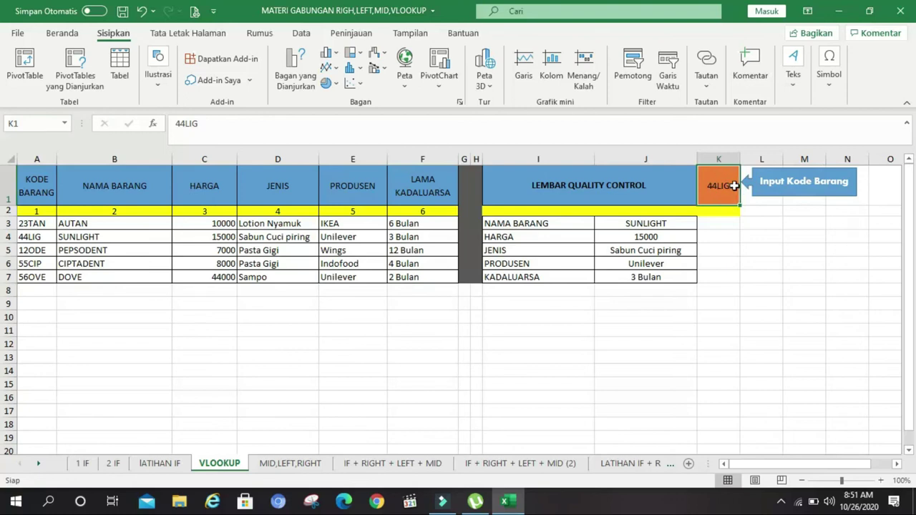
{"action": "left_click", "coordinate": [671, 222]}
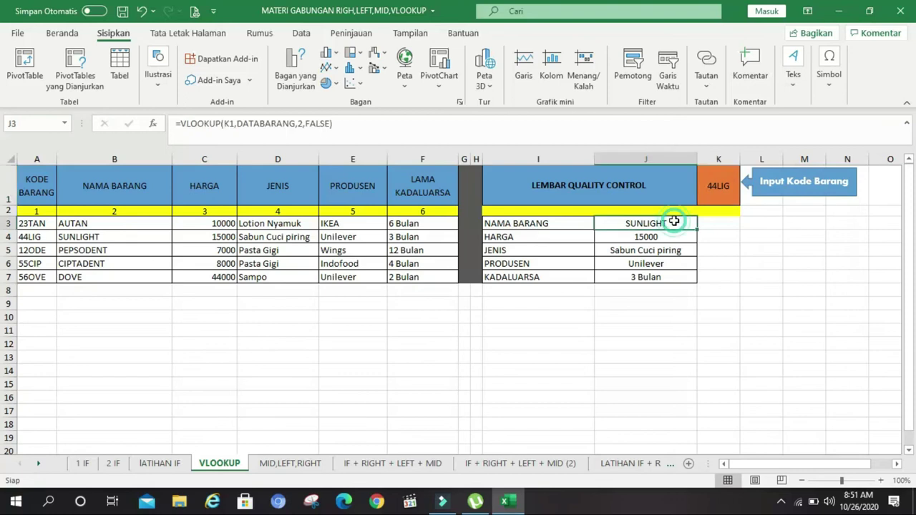
Replace the product code in K1 with 12ODE to test the lookup formulas.
{"action": "left_click", "coordinate": [723, 194]}
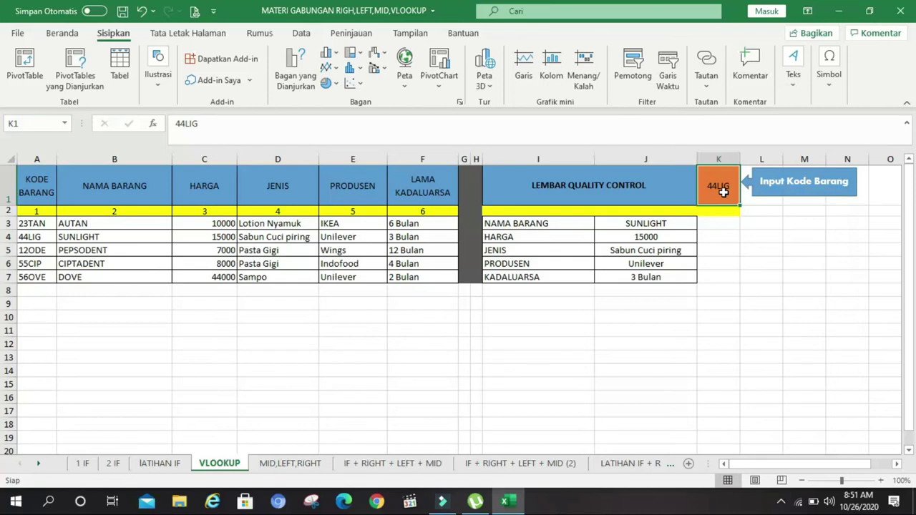
{"action": "type", "text": "12"}
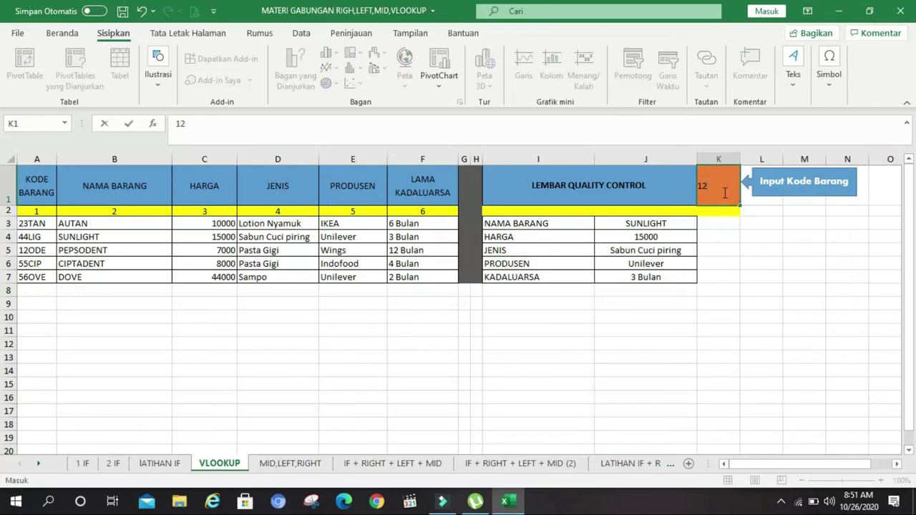
{"action": "type", "text": "ODE"}
{"action": "key", "text": "Return"}
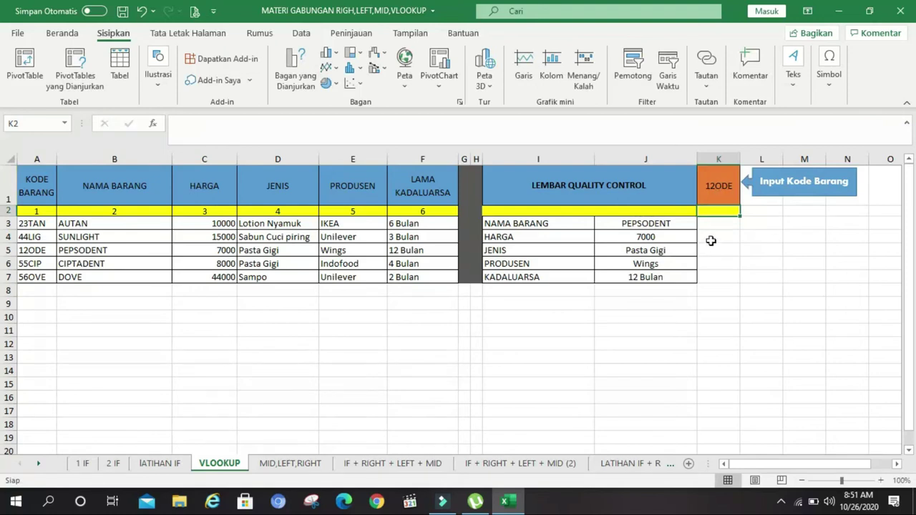
{"action": "left_click", "coordinate": [720, 223]}
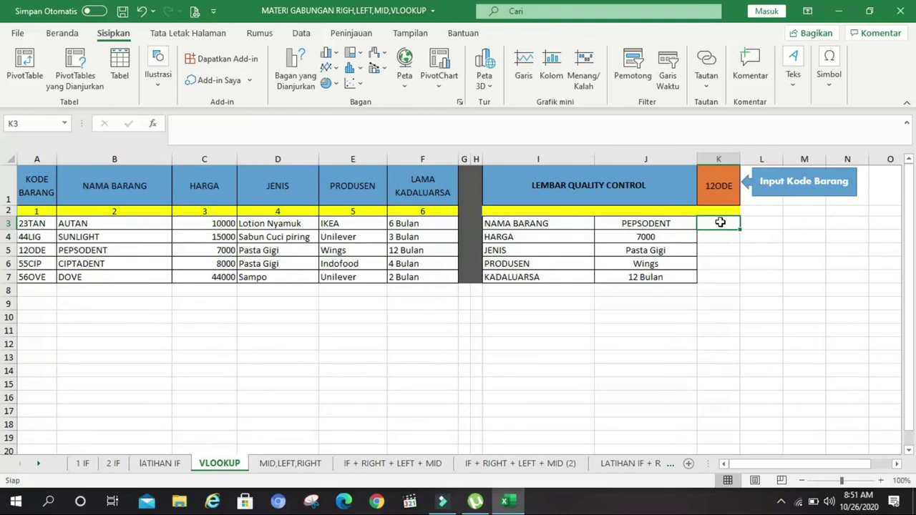
{"action": "left_click", "coordinate": [719, 187]}
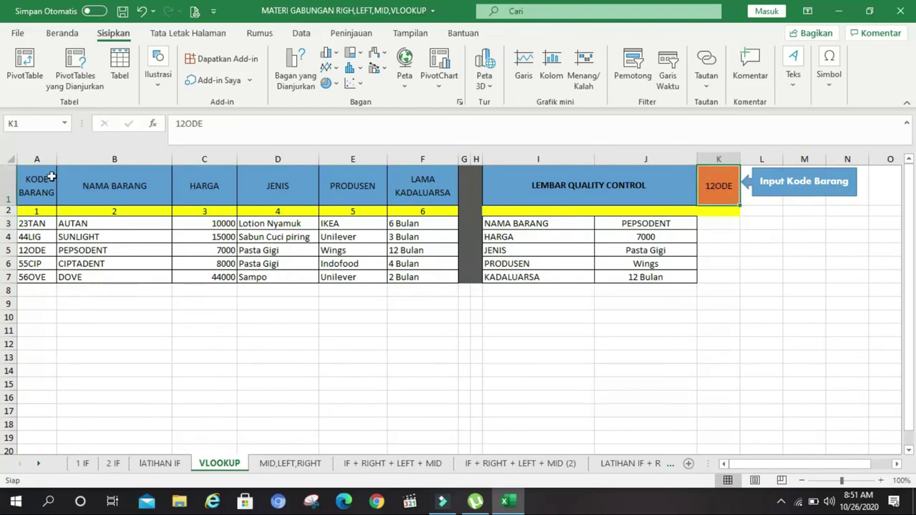
Examine the product records in A3:F7 of the source table, including the names in the NAMA BARANG column.
{"action": "left_click_drag", "start_coordinate": [40, 184], "coordinate": [443, 278]}
{"action": "left_click_drag", "start_coordinate": [46, 225], "coordinate": [415, 276]}
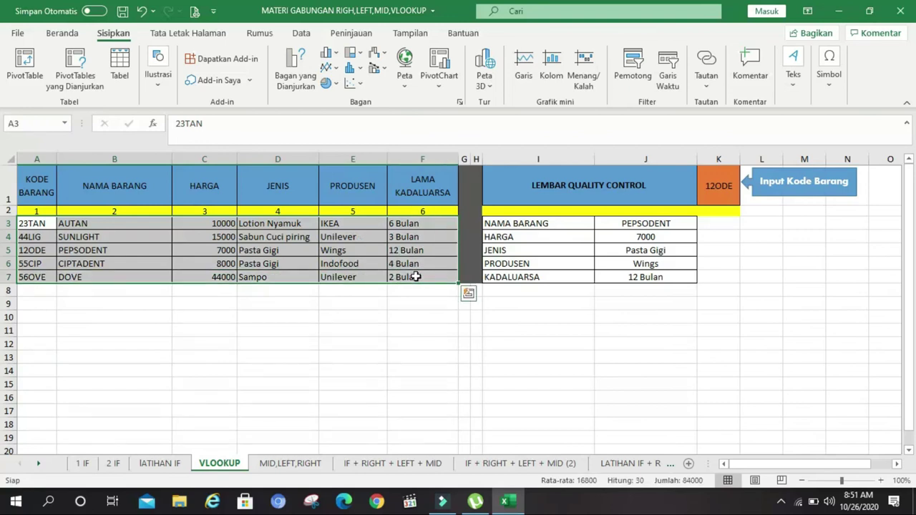
{"action": "left_click", "coordinate": [107, 224]}
{"action": "left_click", "coordinate": [117, 237]}
{"action": "left_click", "coordinate": [120, 251]}
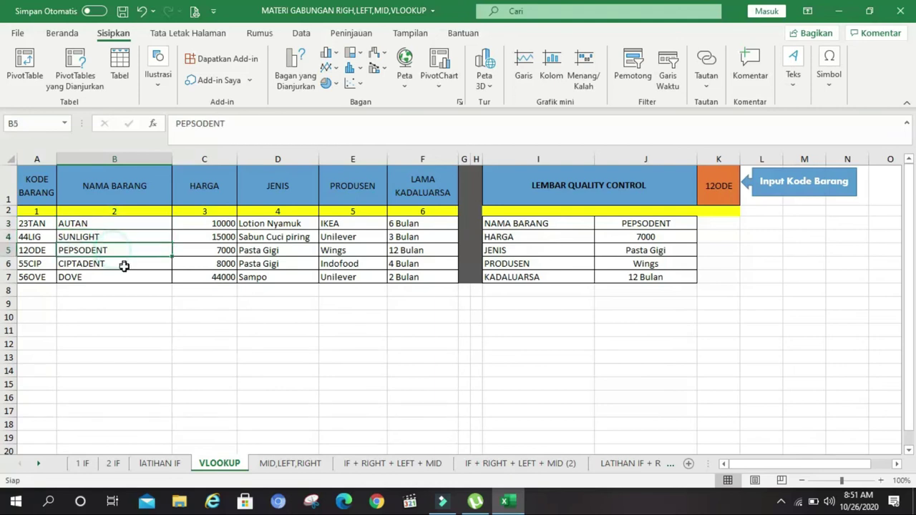
{"action": "left_click", "coordinate": [117, 278]}
{"action": "left_click", "coordinate": [115, 264]}
{"action": "left_click", "coordinate": [109, 250]}
{"action": "left_click", "coordinate": [75, 225]}
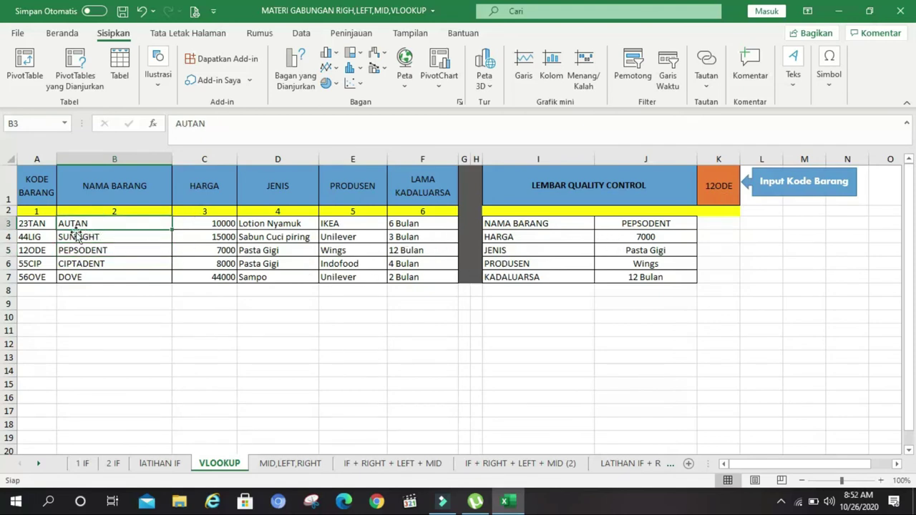
{"action": "left_click", "coordinate": [36, 225]}
{"action": "left_click_drag", "start_coordinate": [35, 225], "coordinate": [420, 278]}
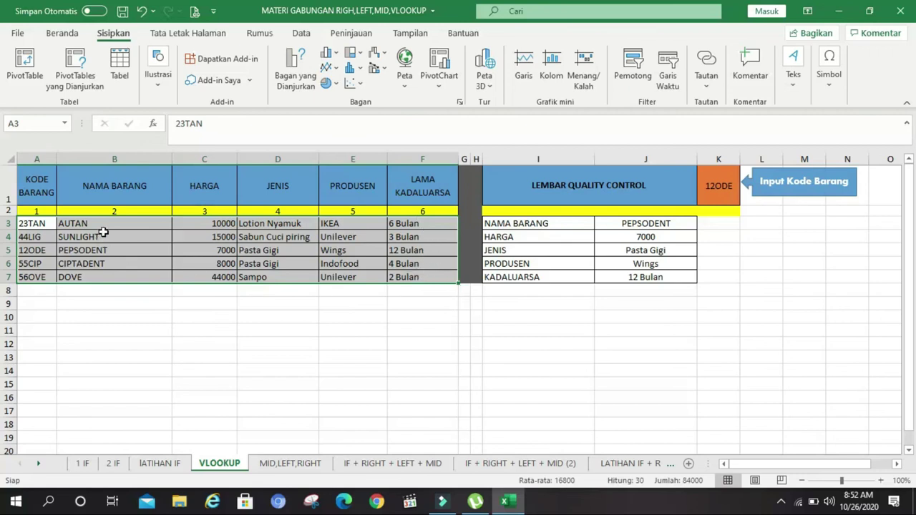
{"action": "left_click_drag", "start_coordinate": [24, 223], "coordinate": [400, 272]}
{"action": "left_click", "coordinate": [538, 305]}
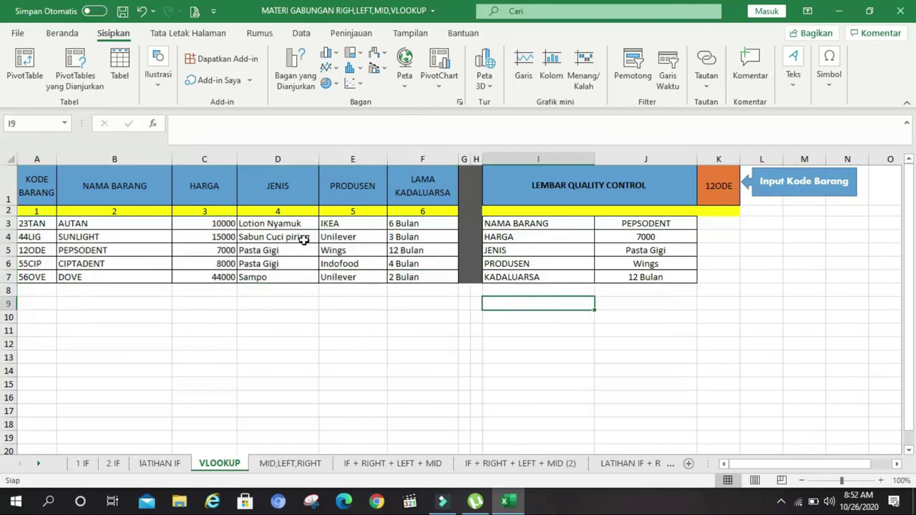
Compare the KODE BARANG entries in A3:A7 with the input code in K1 and the form results in J3:J7.
{"action": "left_click_drag", "start_coordinate": [41, 224], "coordinate": [40, 277]}
{"action": "left_click_drag", "start_coordinate": [36, 224], "coordinate": [35, 276]}
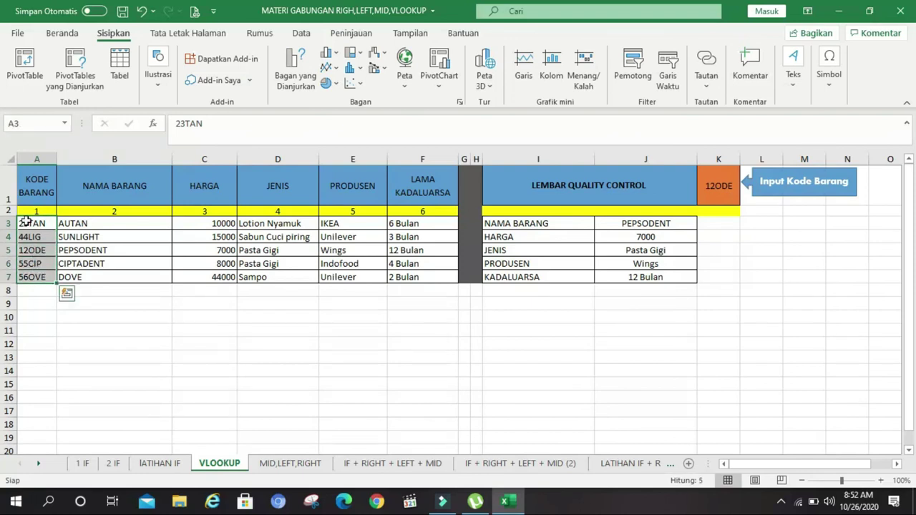
{"action": "left_click_drag", "start_coordinate": [38, 223], "coordinate": [47, 275]}
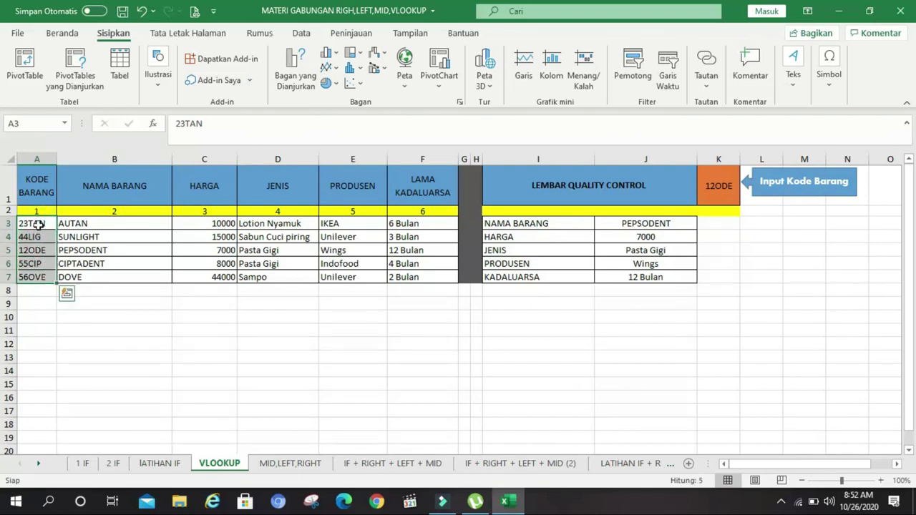
{"action": "left_click", "coordinate": [713, 189]}
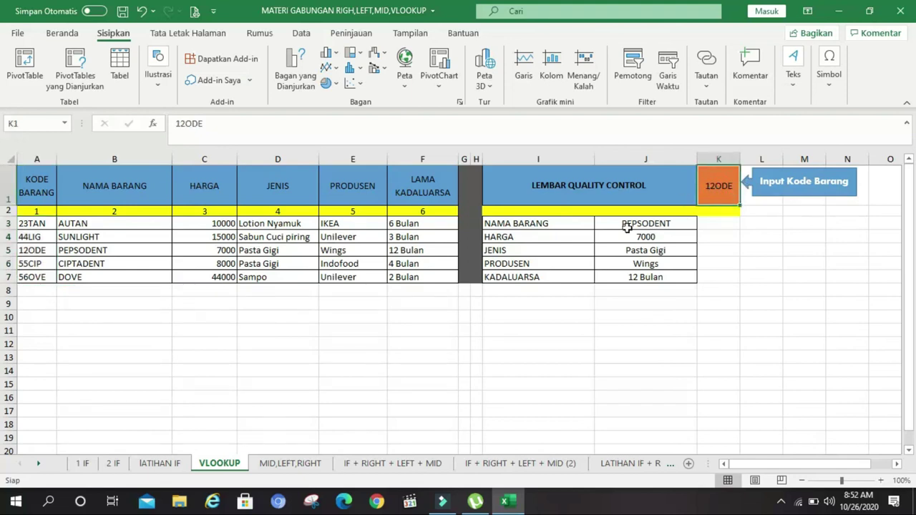
{"action": "left_click_drag", "start_coordinate": [630, 224], "coordinate": [634, 275]}
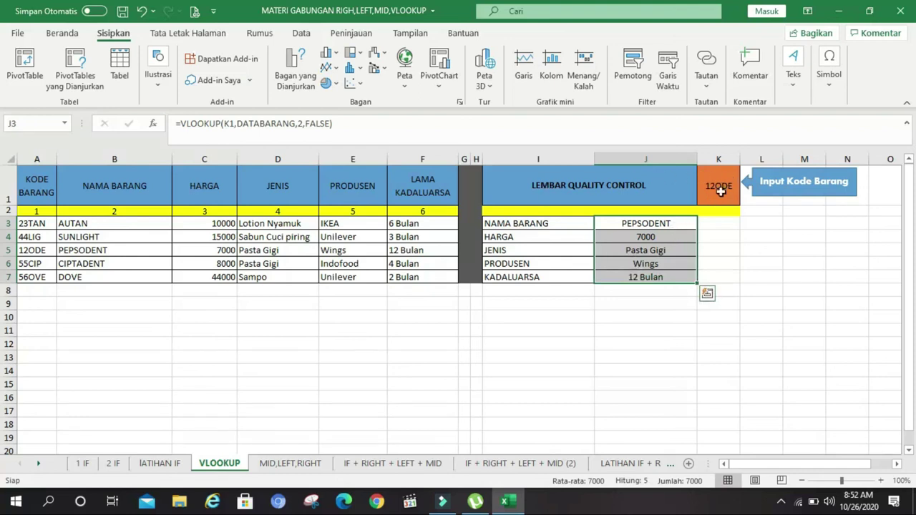
{"action": "left_click", "coordinate": [719, 186]}
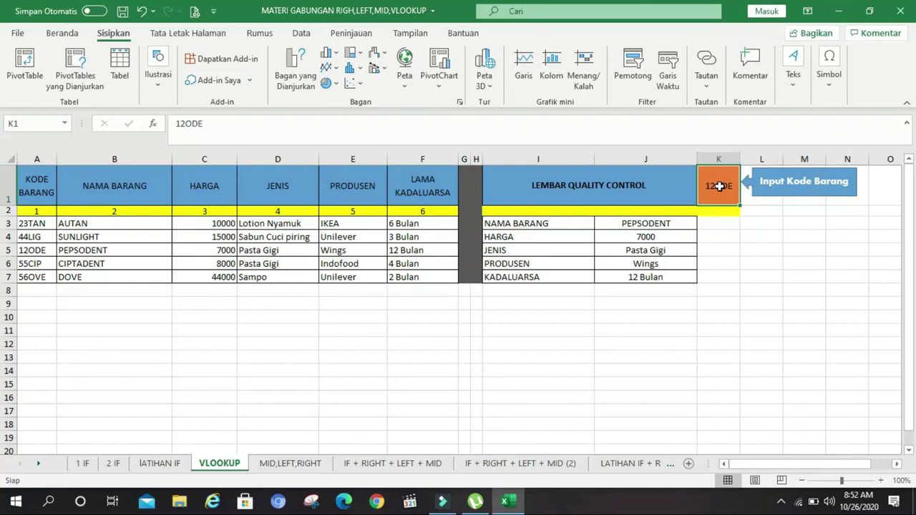
{"action": "left_click_drag", "start_coordinate": [676, 223], "coordinate": [667, 277]}
Enter product code 56OVE in K1 and check the NAMA BARANG result in J3.
{"action": "left_click", "coordinate": [724, 176]}
{"action": "type", "text": "56OVE"}
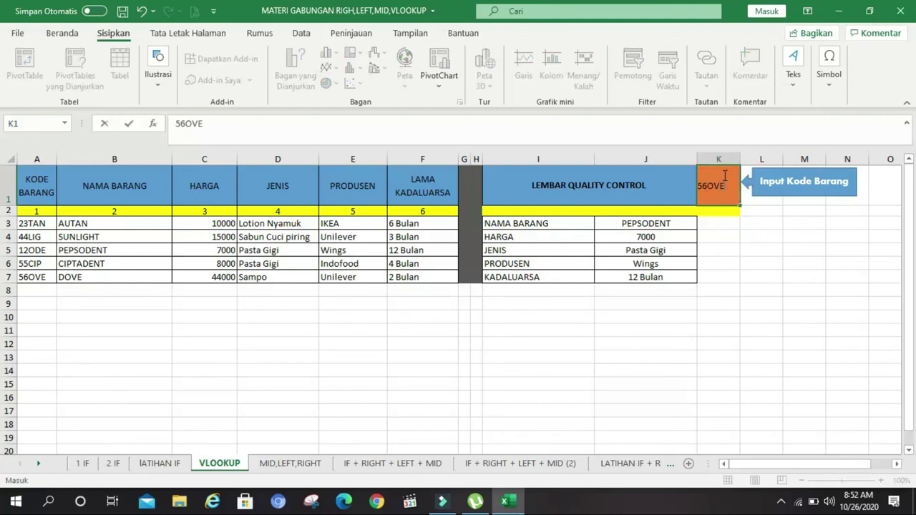
{"action": "key", "text": "Return"}
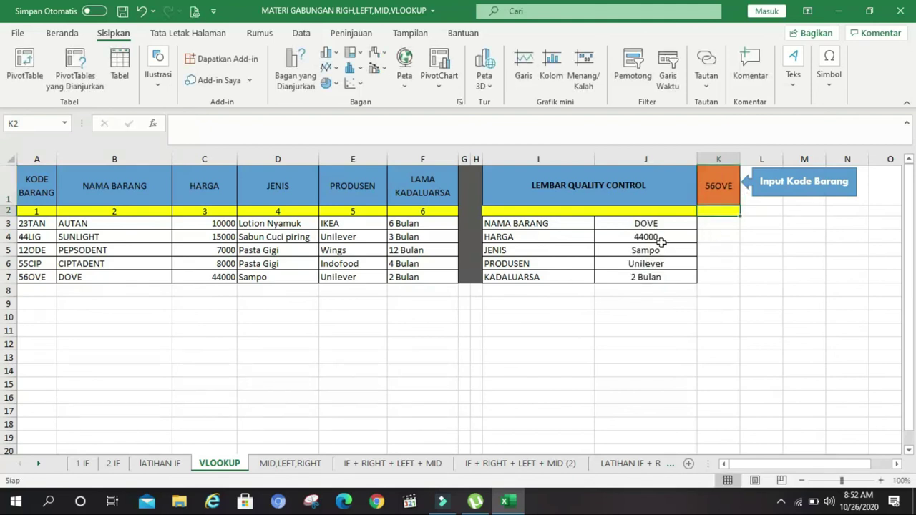
{"action": "left_click", "coordinate": [724, 187]}
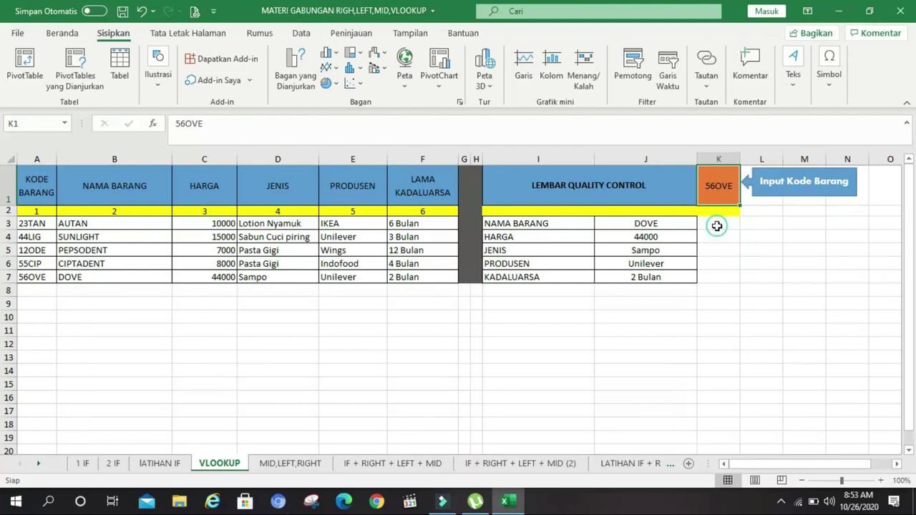
{"action": "left_click", "coordinate": [663, 225]}
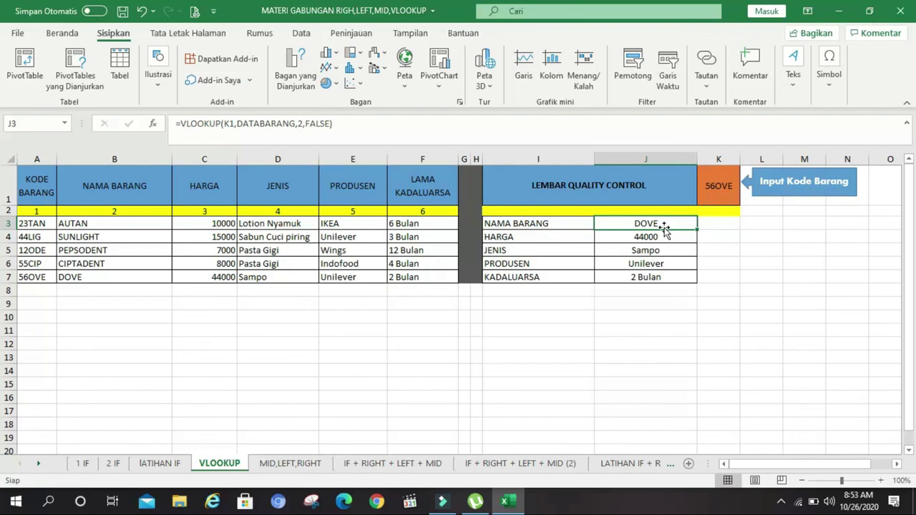
{"action": "left_click", "coordinate": [727, 223]}
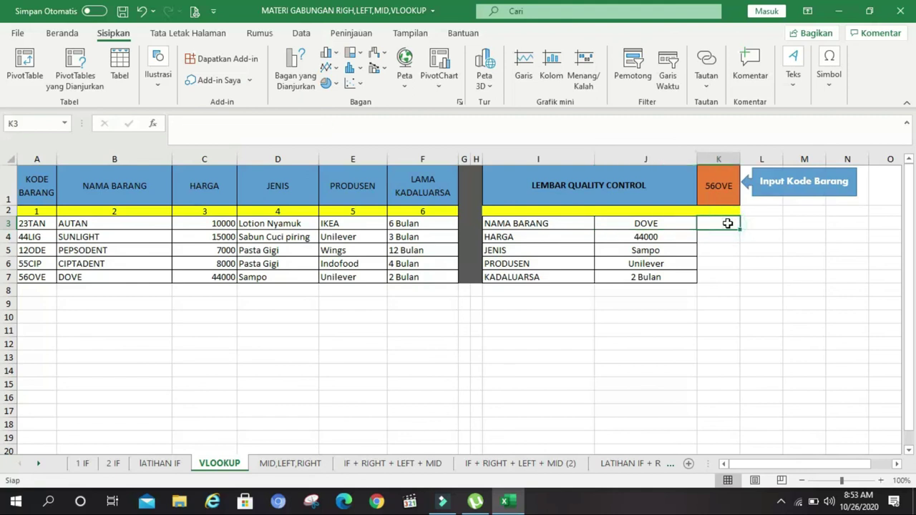